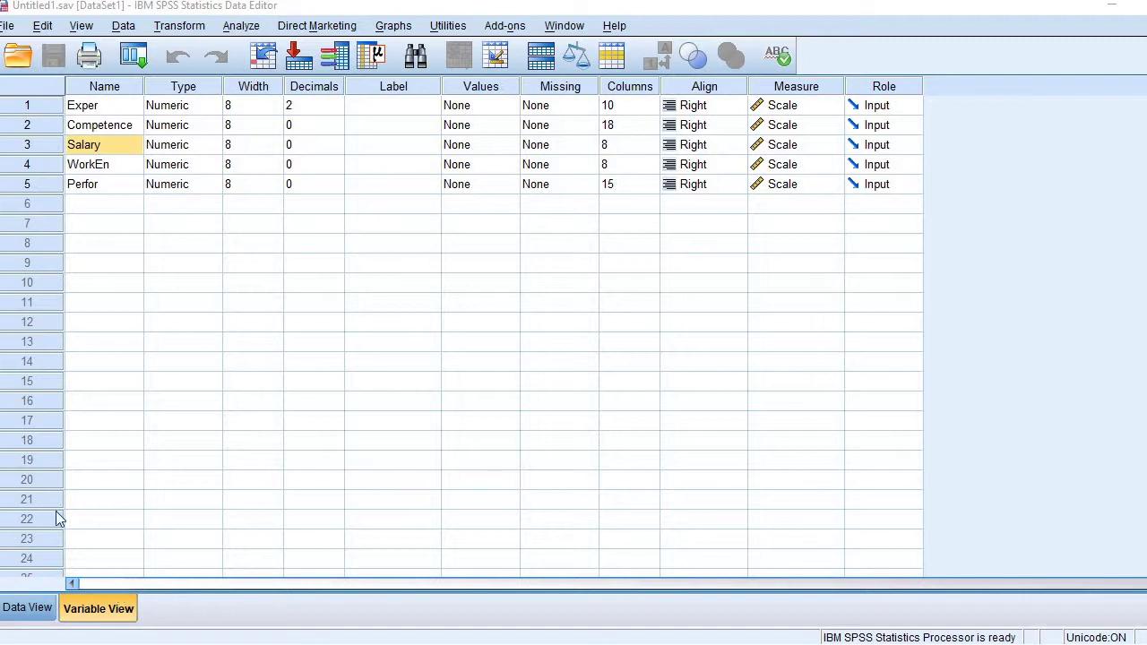
Select the Perfor, Exper and WorkEn variable names in the data view
click(133, 190)
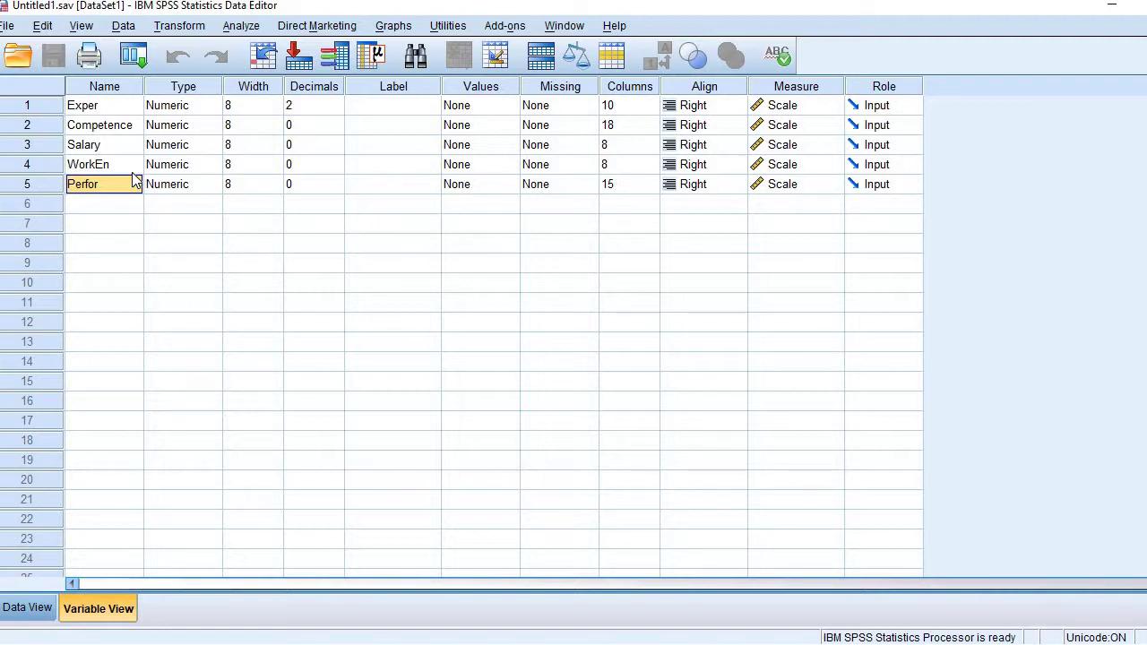
click(107, 109)
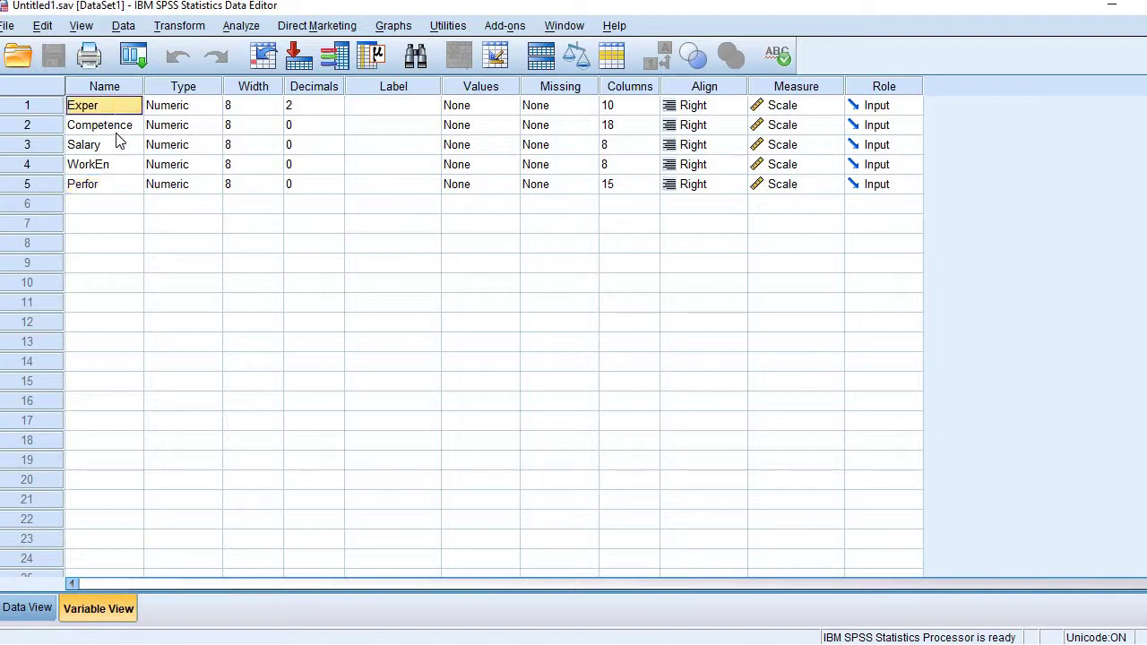
click(108, 191)
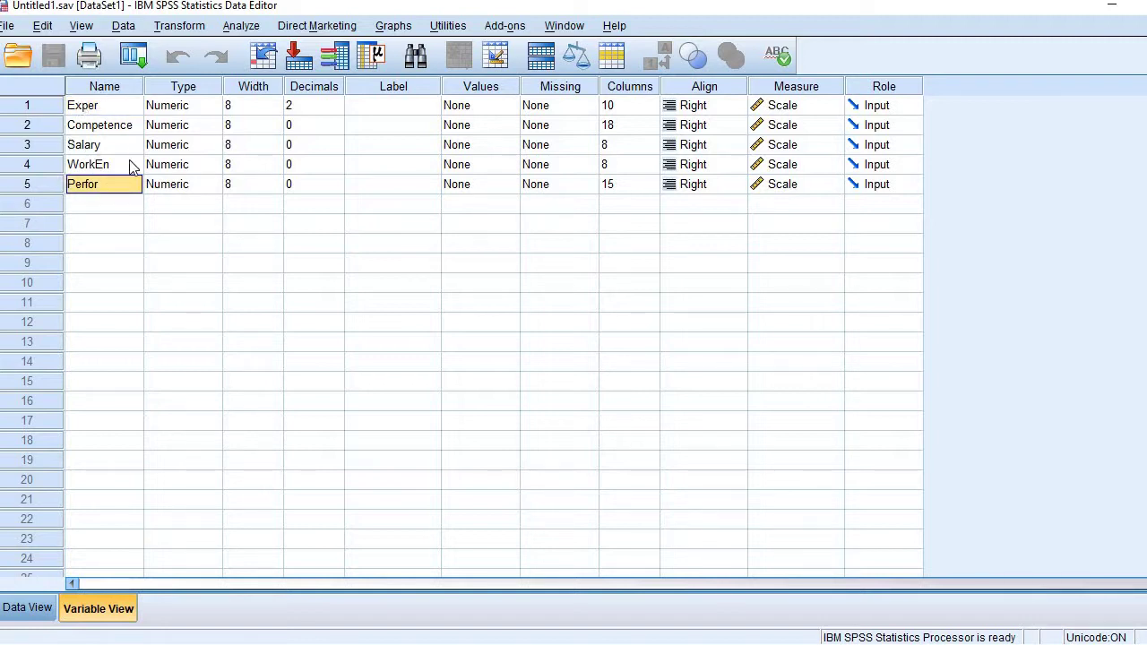
click(130, 166)
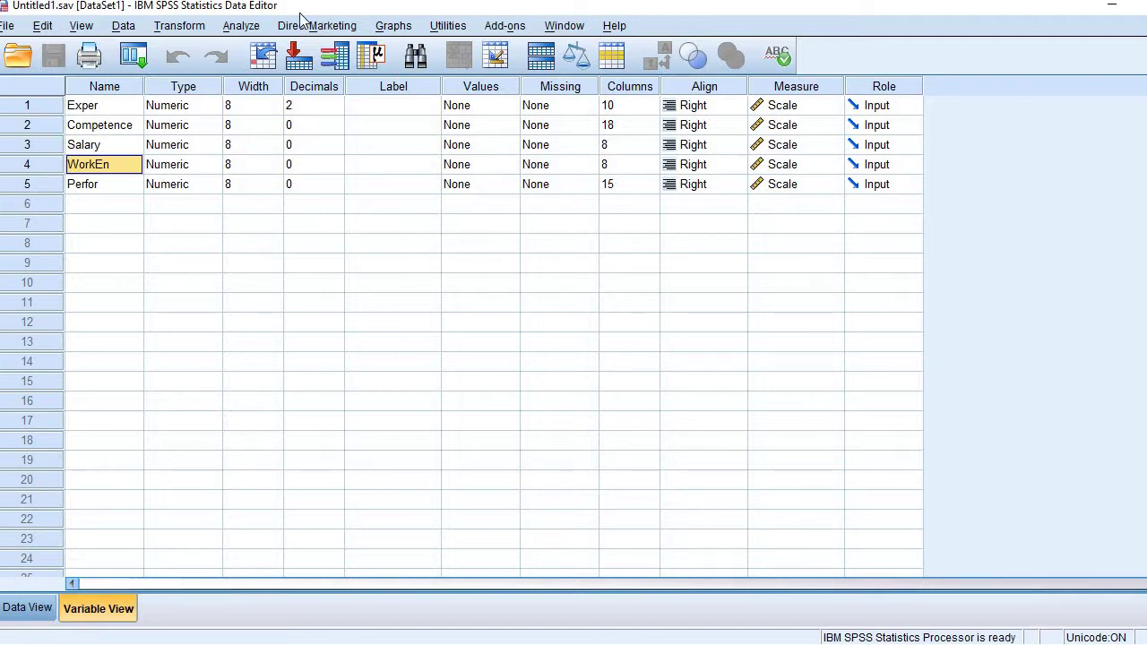
Open Analyze > Regression > Linear, reset its previous assignments, and move the dialog up-left
click(257, 30)
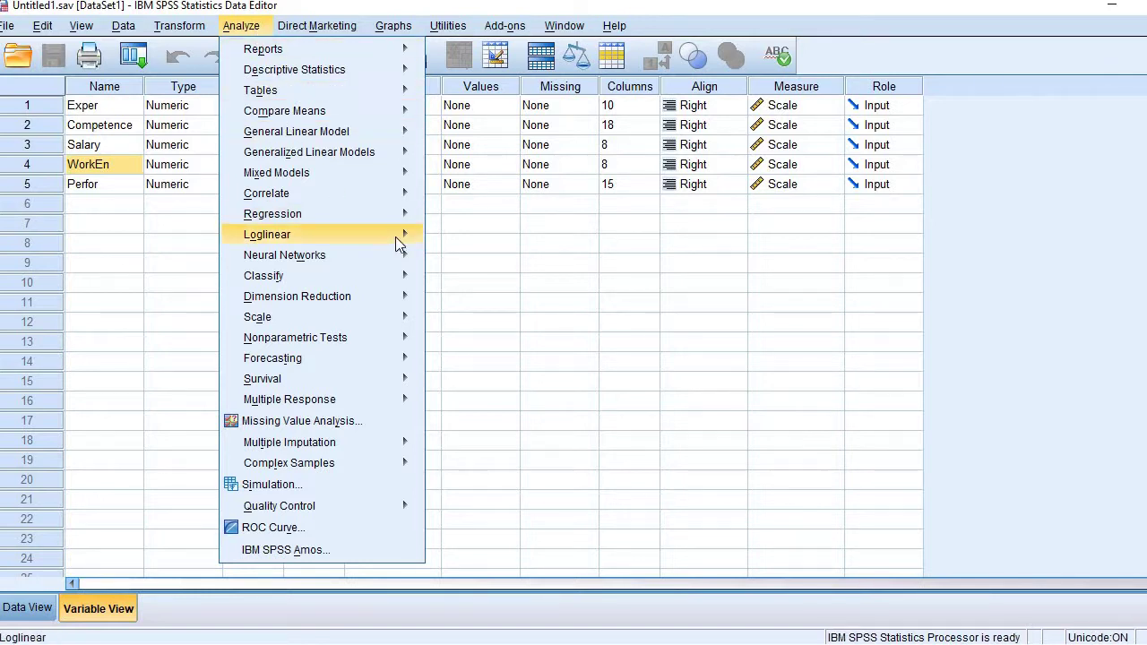
mouse_move(410, 214)
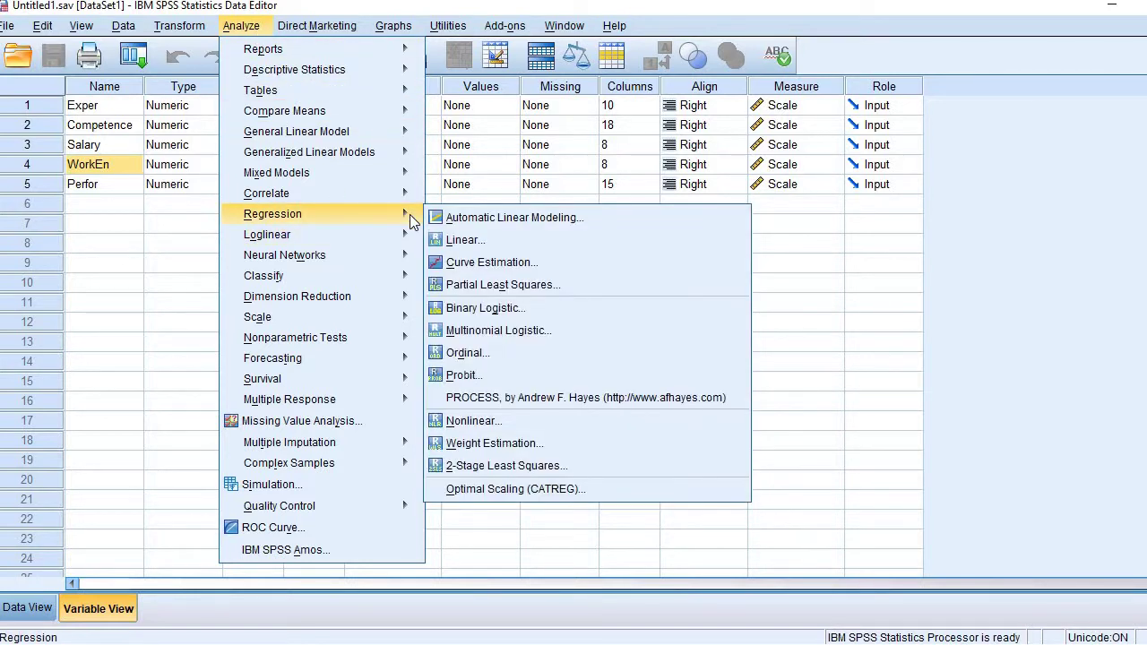
click(475, 249)
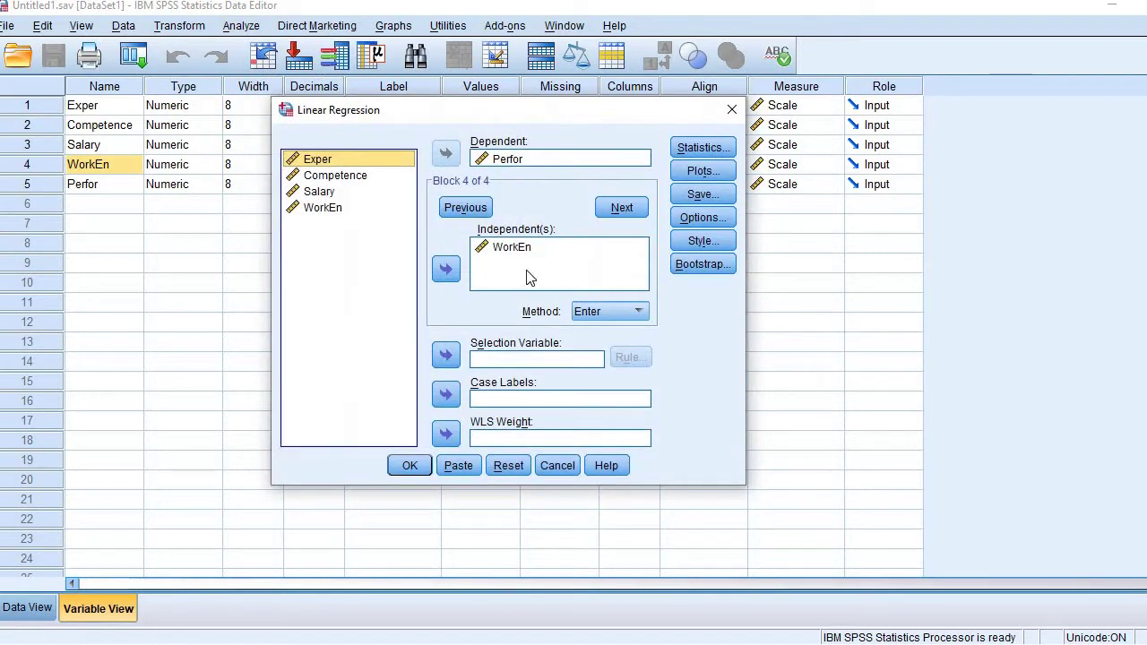
click(508, 465)
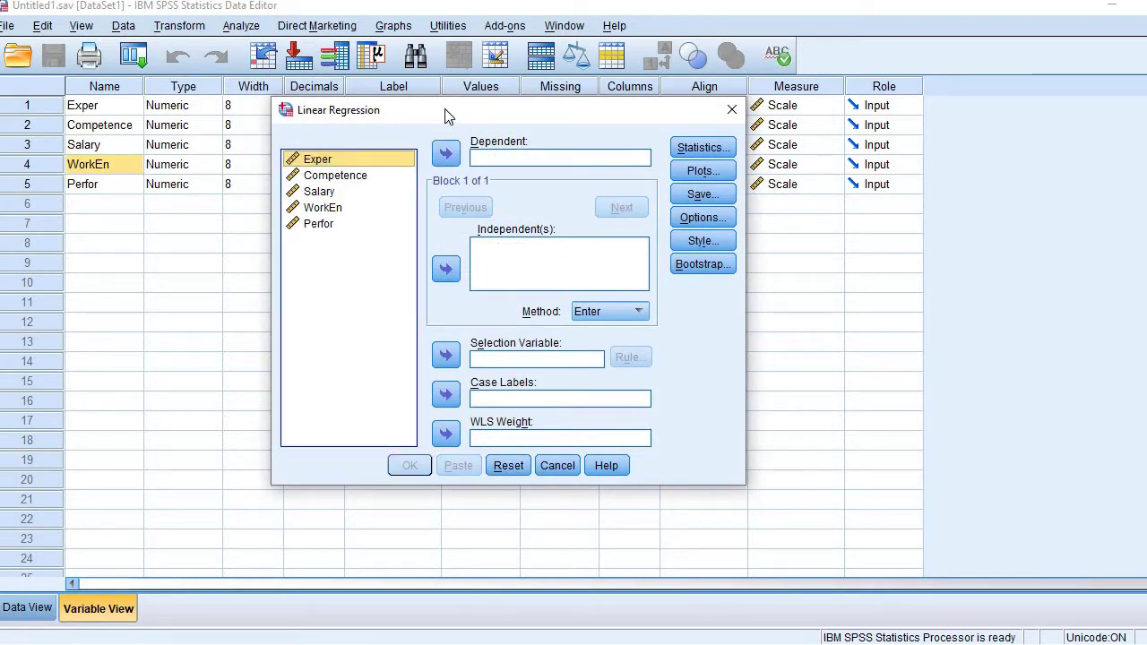
drag(445, 109, 317, 87)
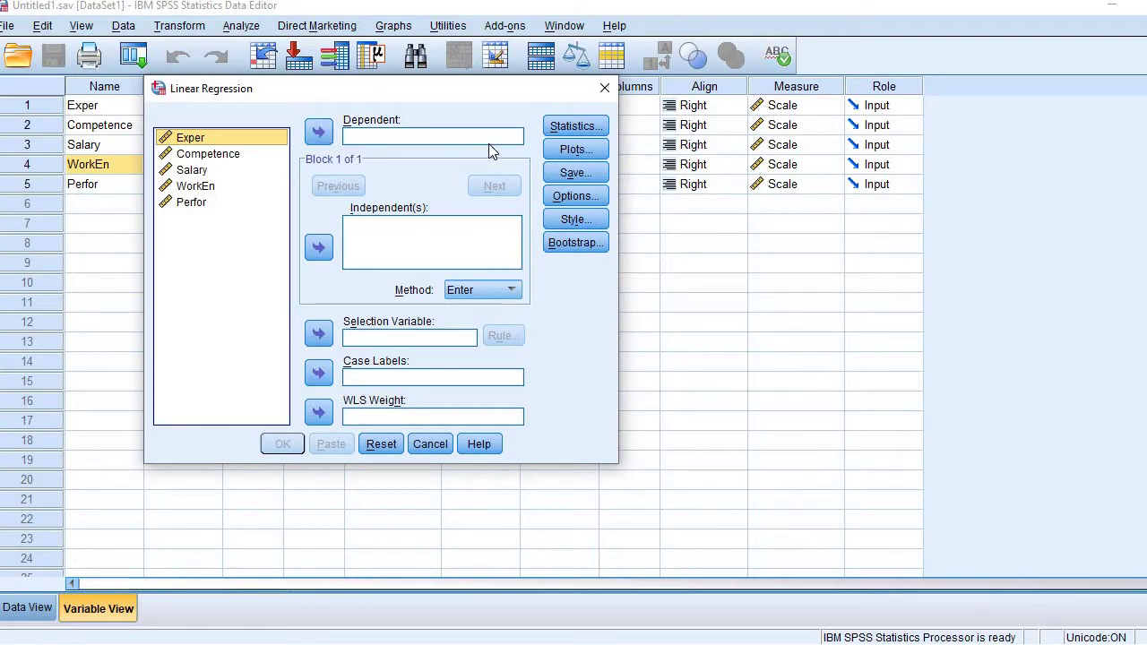
Make Perfor the dependent variable and enter Exper as Block 1
click(214, 201)
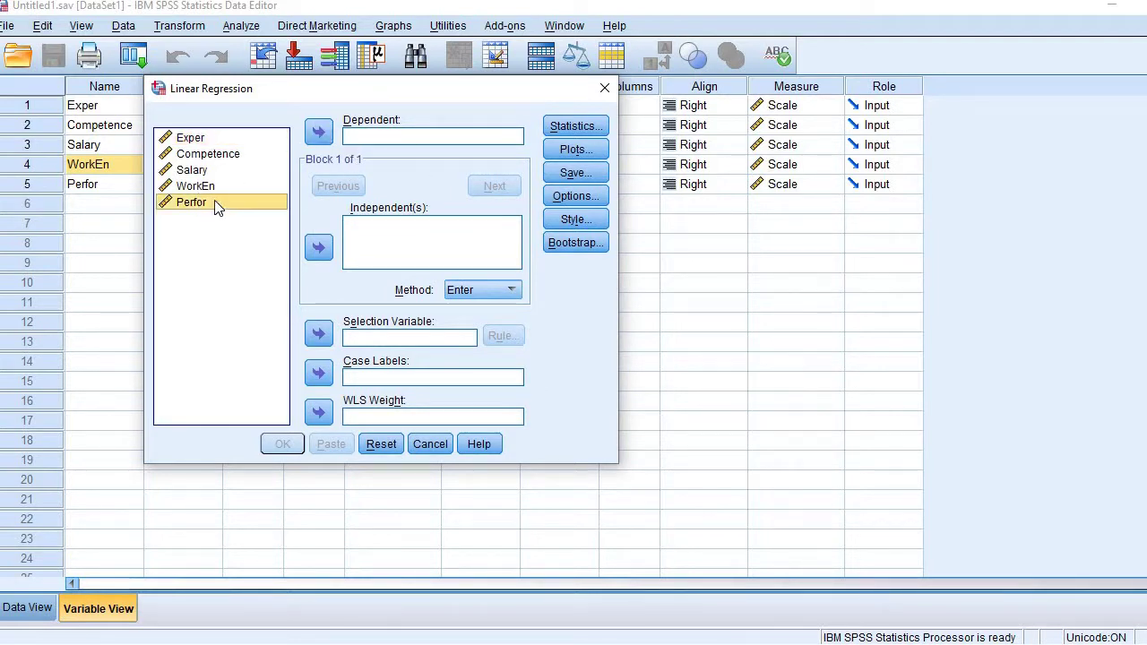
click(318, 133)
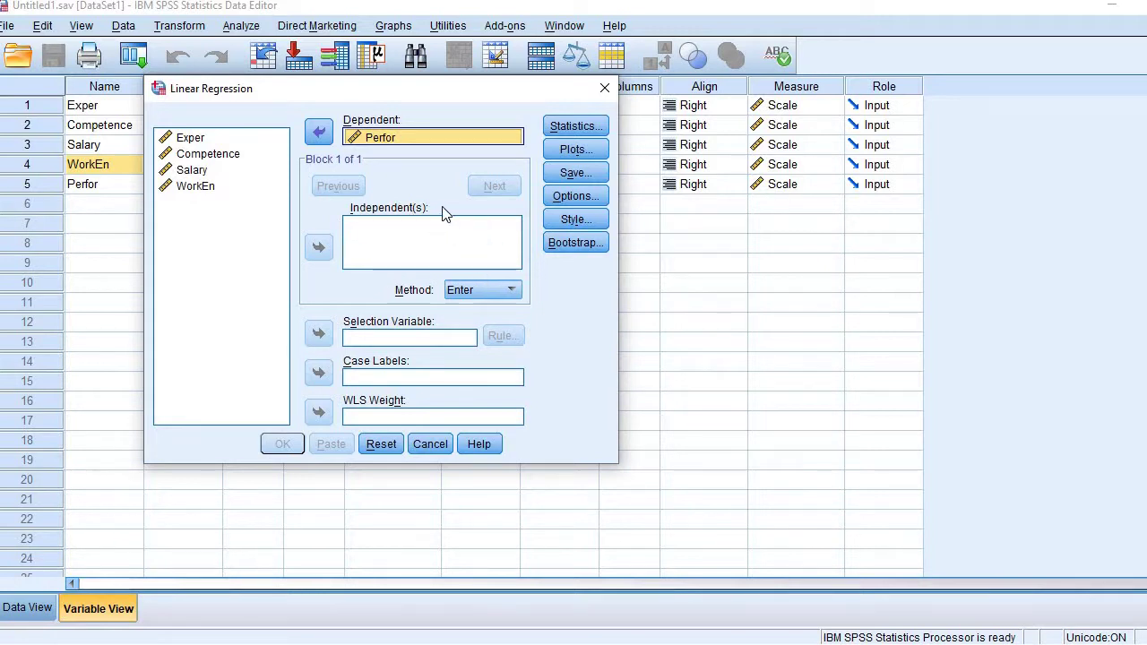
click(184, 140)
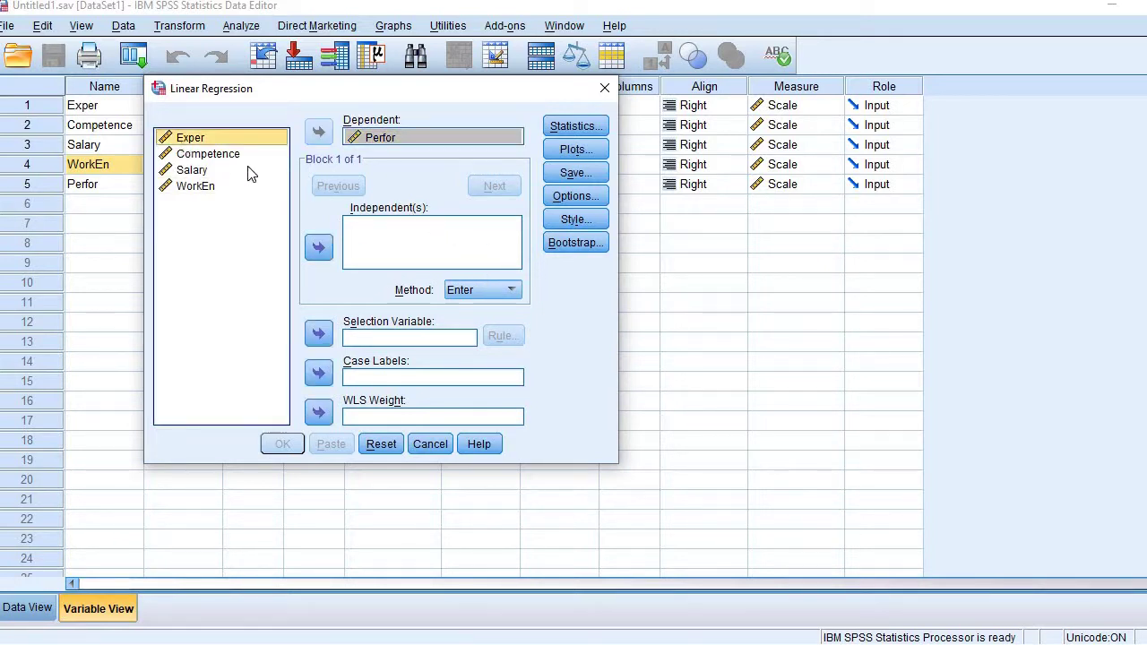
click(320, 243)
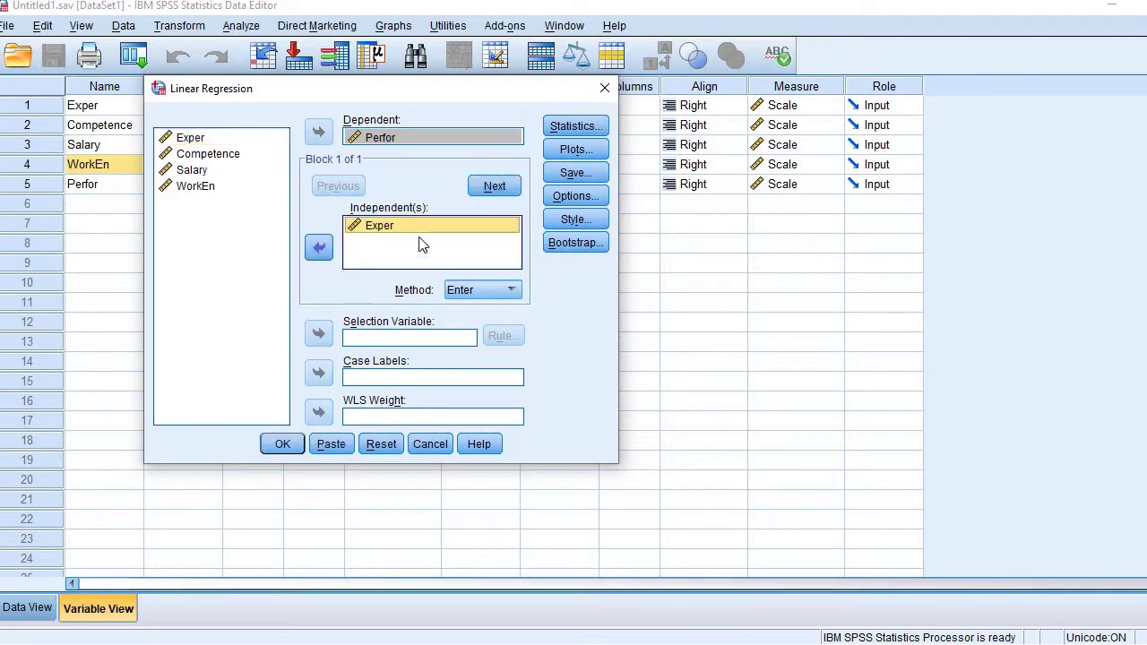
Add Competence, Salary and WorkEn as Blocks 2, 3 and 4
click(503, 184)
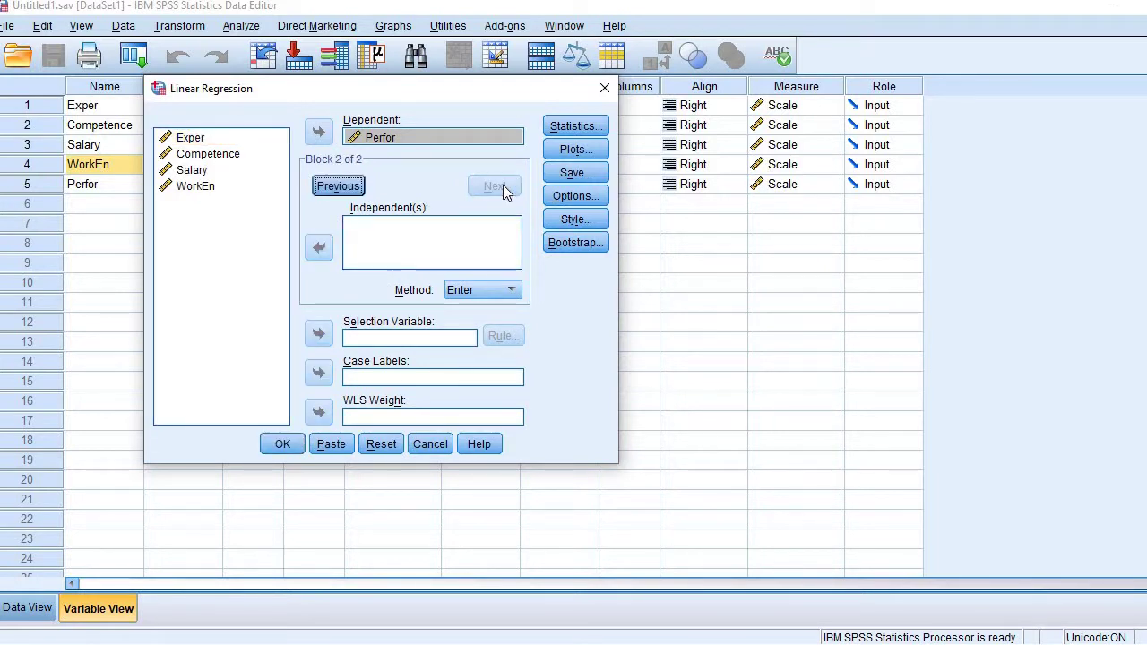
click(208, 154)
click(319, 247)
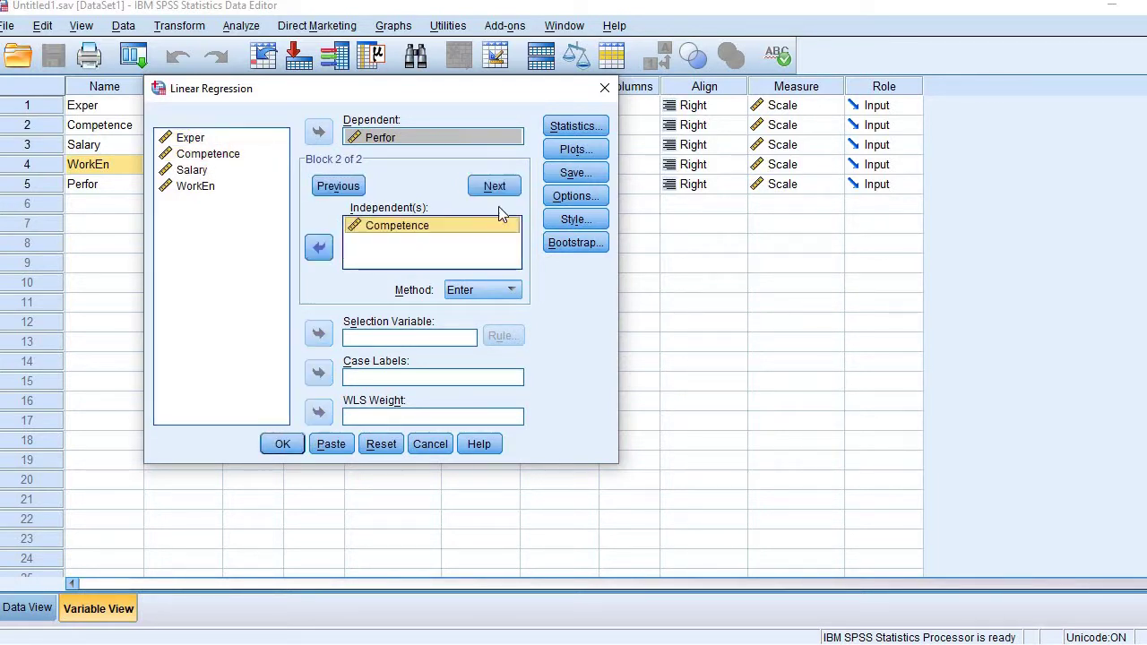
click(511, 187)
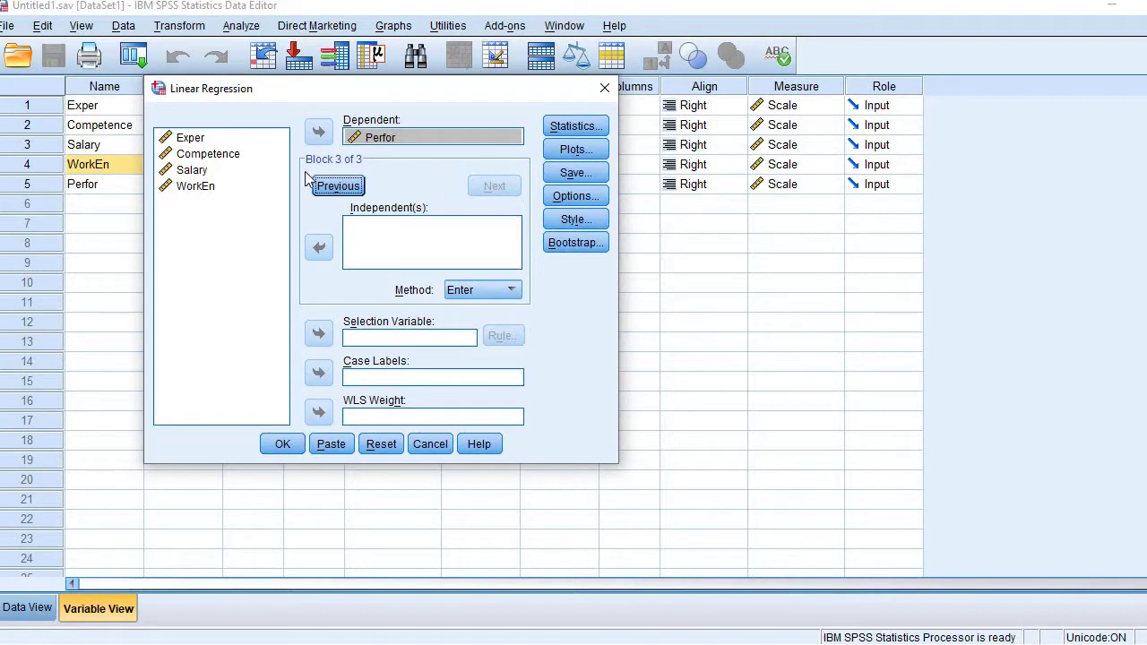
click(192, 170)
click(322, 253)
click(493, 185)
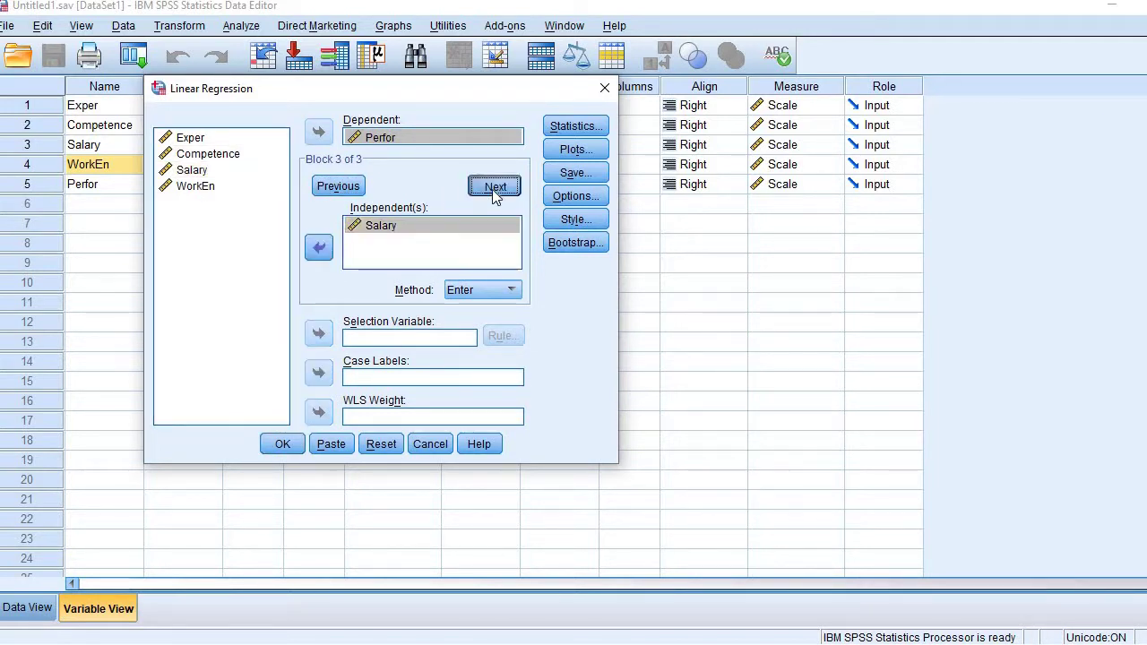
click(197, 186)
click(319, 246)
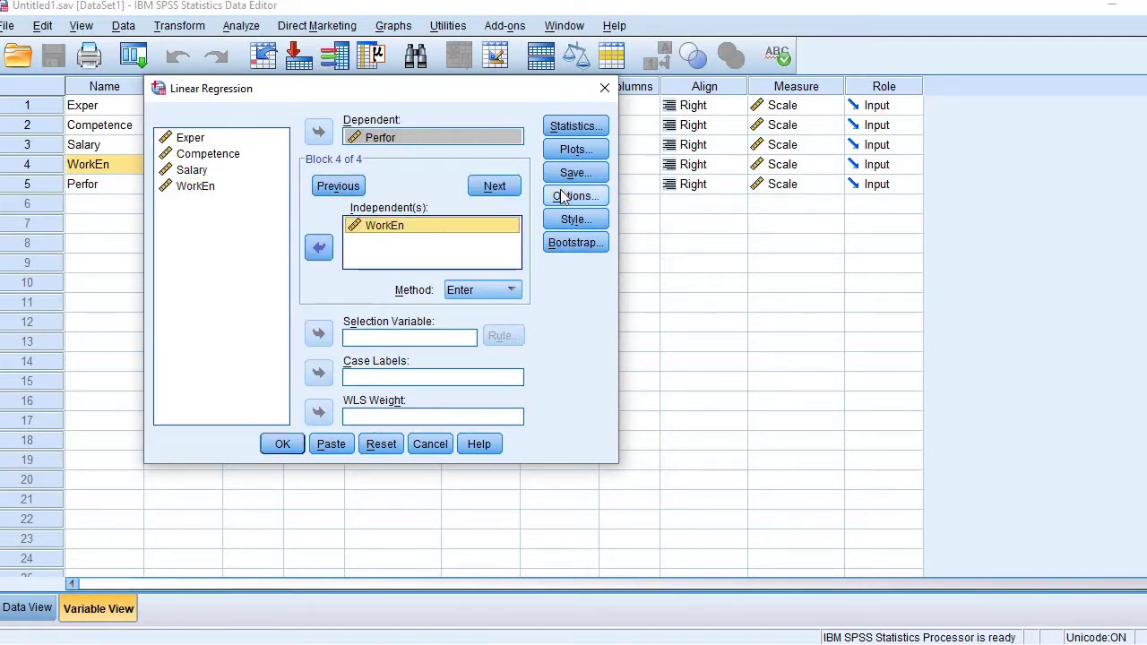
Request R squared change, collinearity diagnostics and the covariance matrix, then run the regression
click(577, 125)
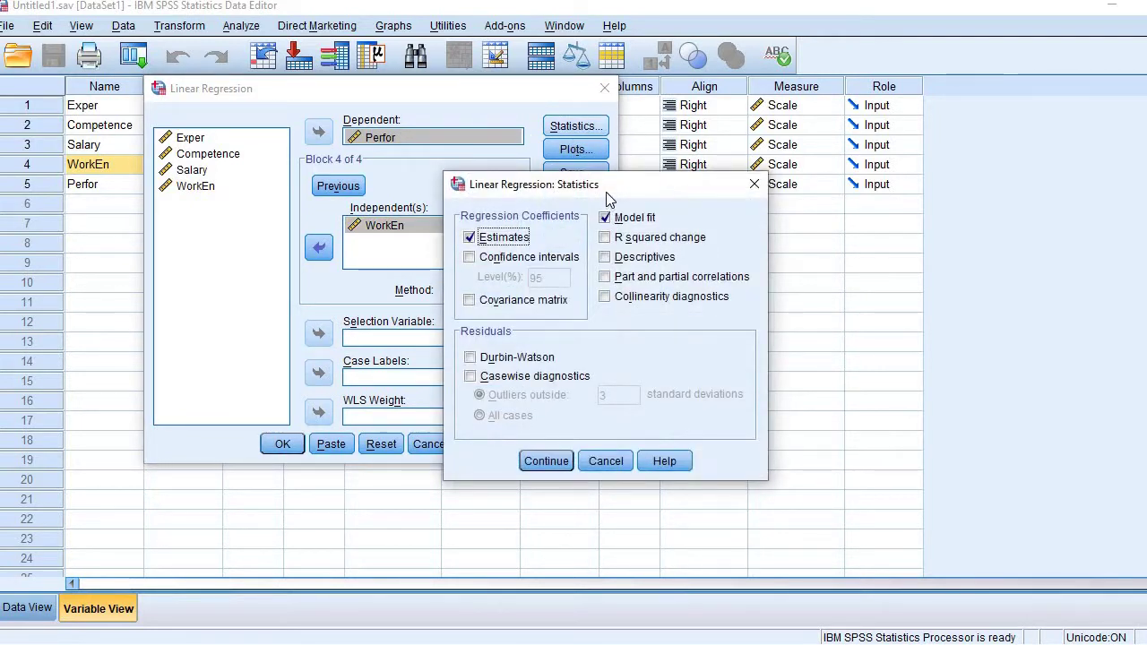
drag(607, 195, 568, 159)
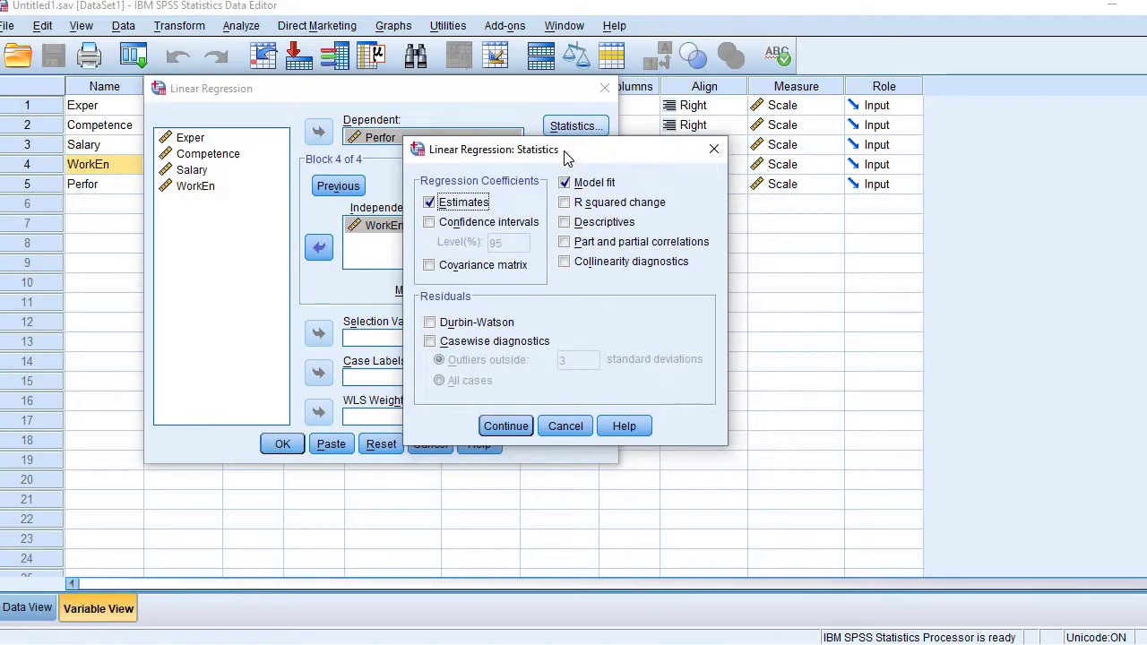
click(565, 203)
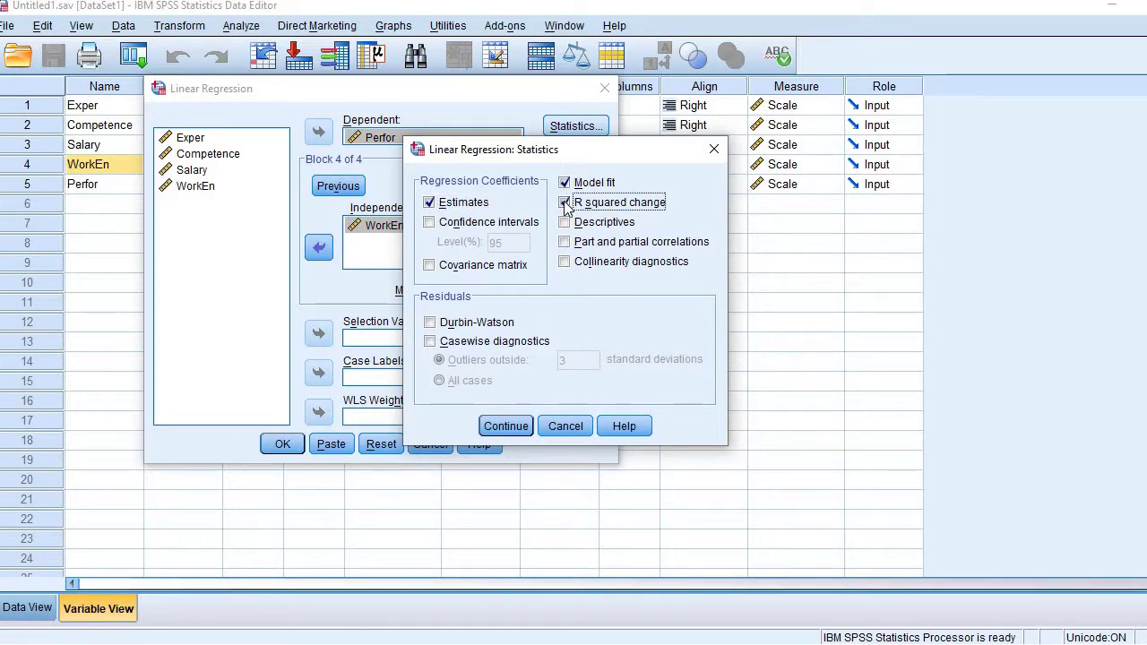
click(566, 264)
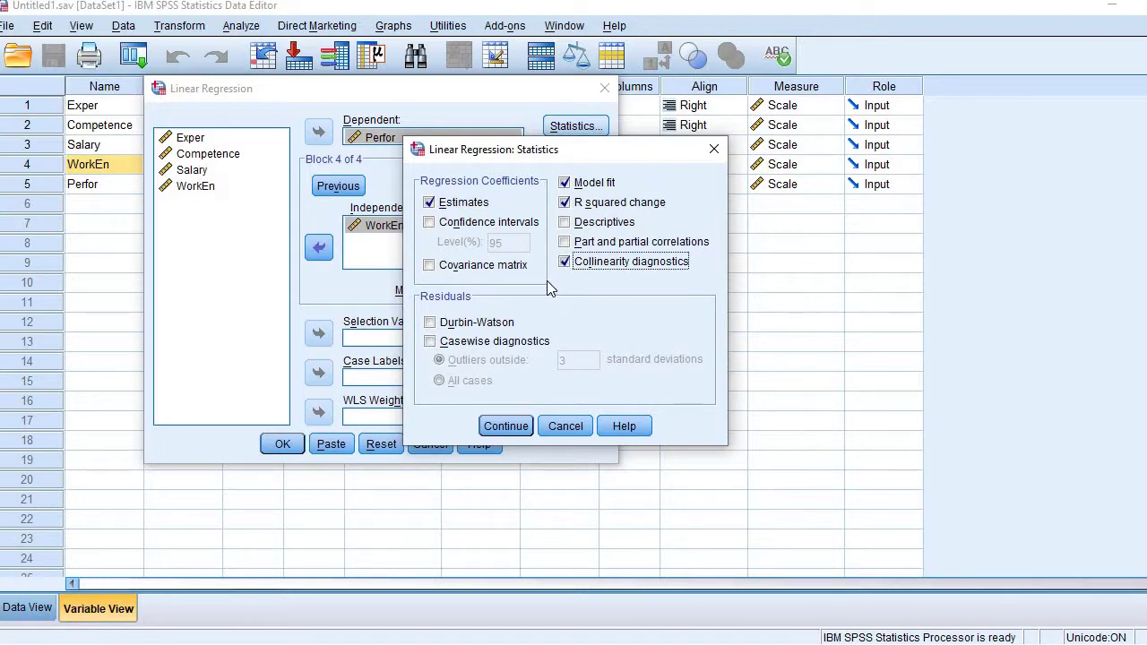
click(430, 267)
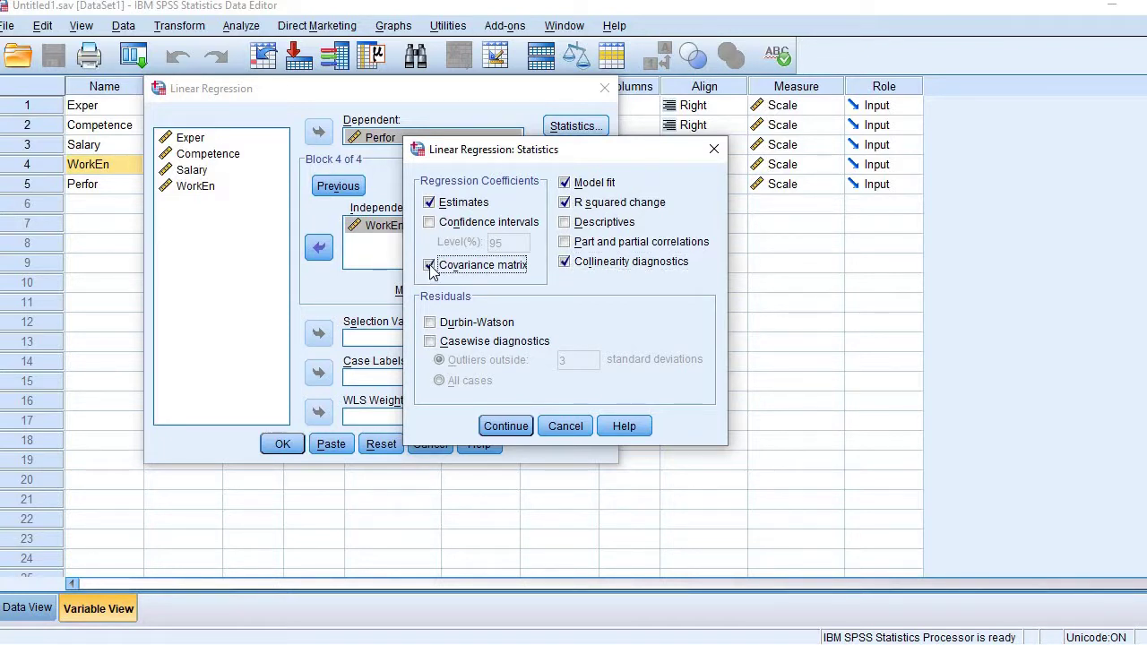
click(502, 428)
click(282, 443)
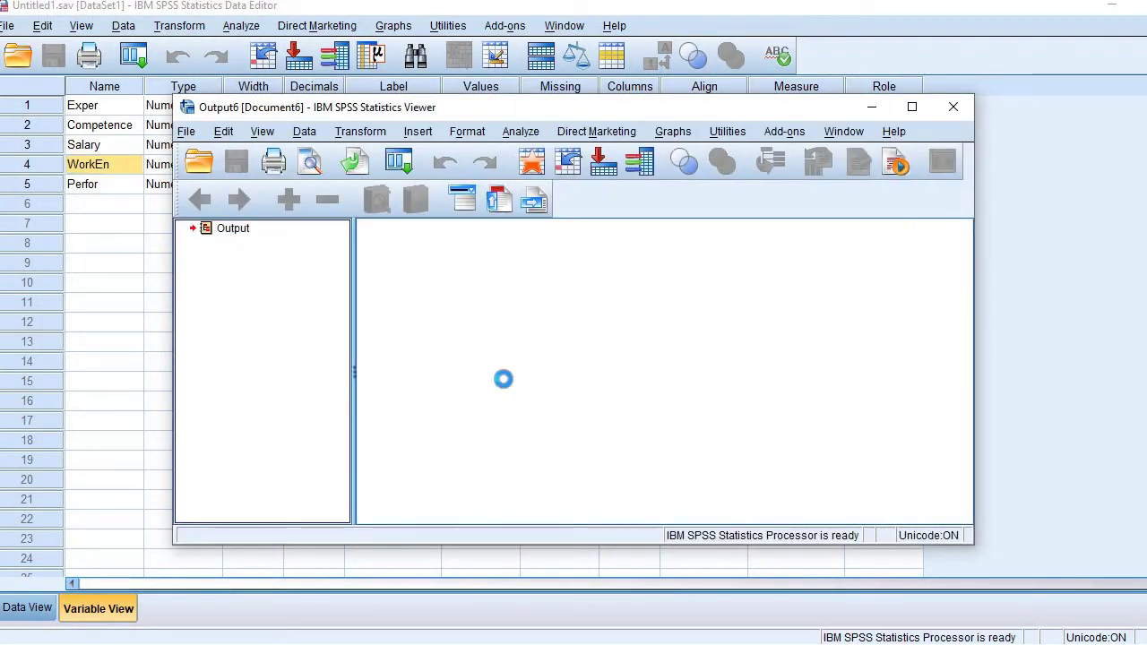
Maximize the Output Viewer and select, then deselect, the Variables Entered/Removed table
click(922, 110)
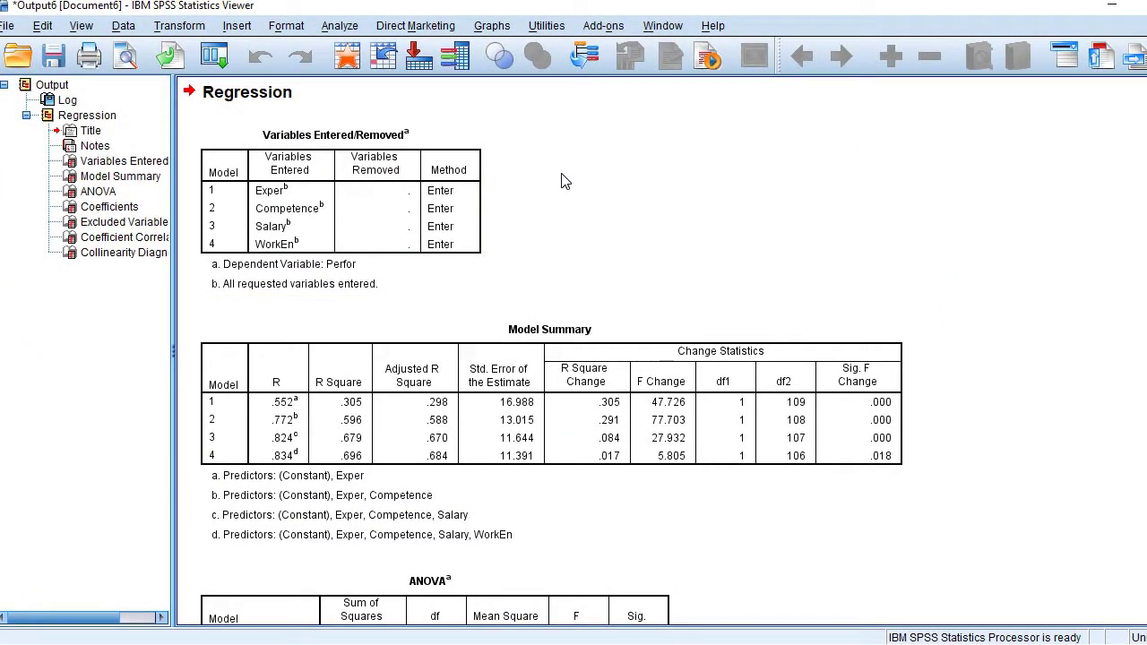
click(392, 224)
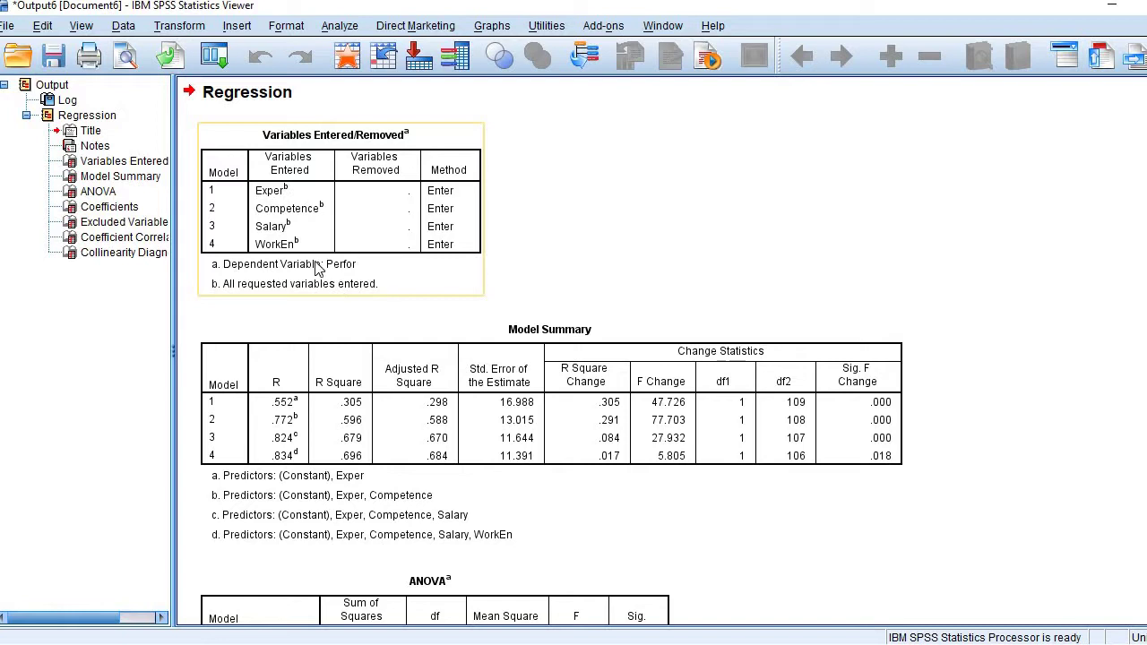
click(392, 307)
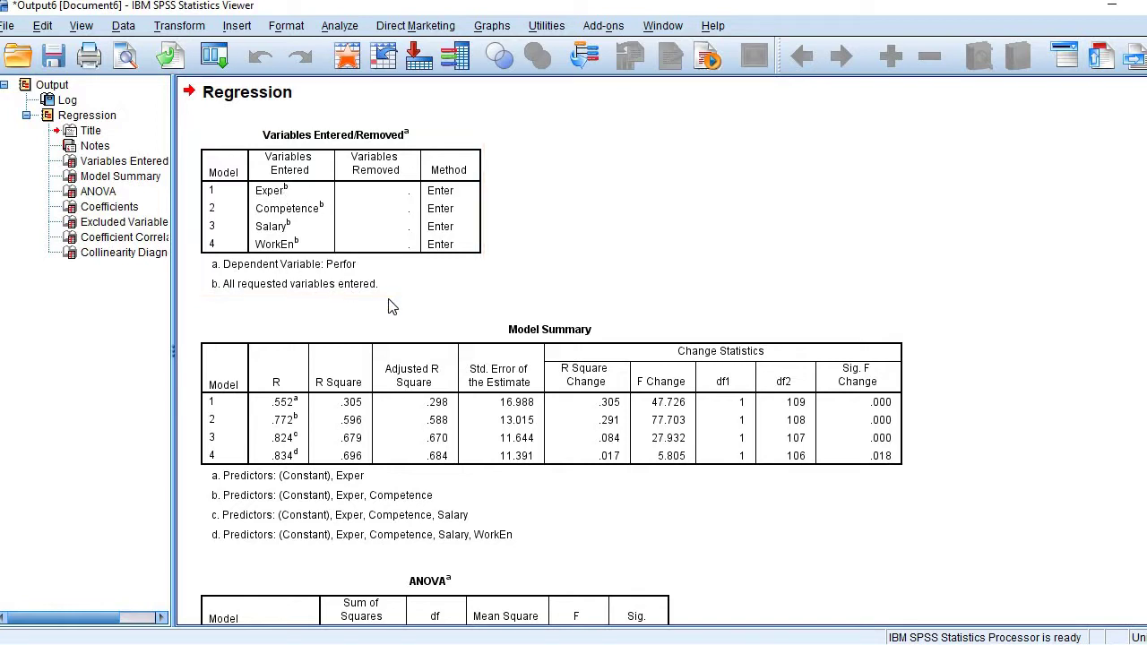
click(669, 455)
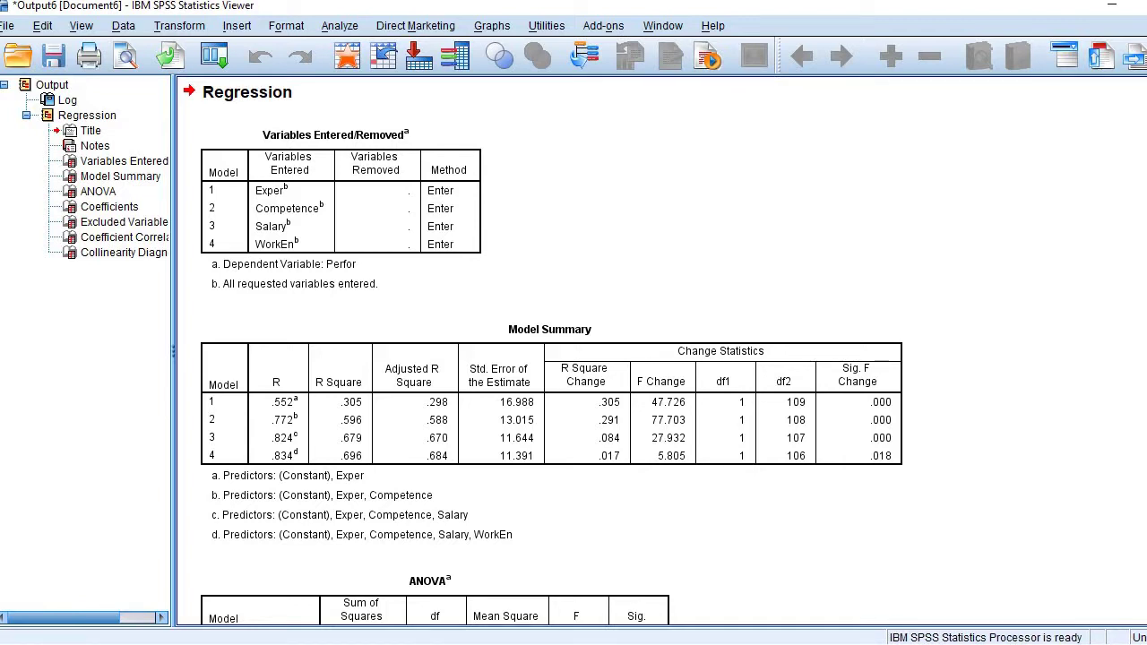
Scroll down to Collinearity Diagnostics, then back up to the four-model ANOVA table
scroll(1114, 325, down, 15)
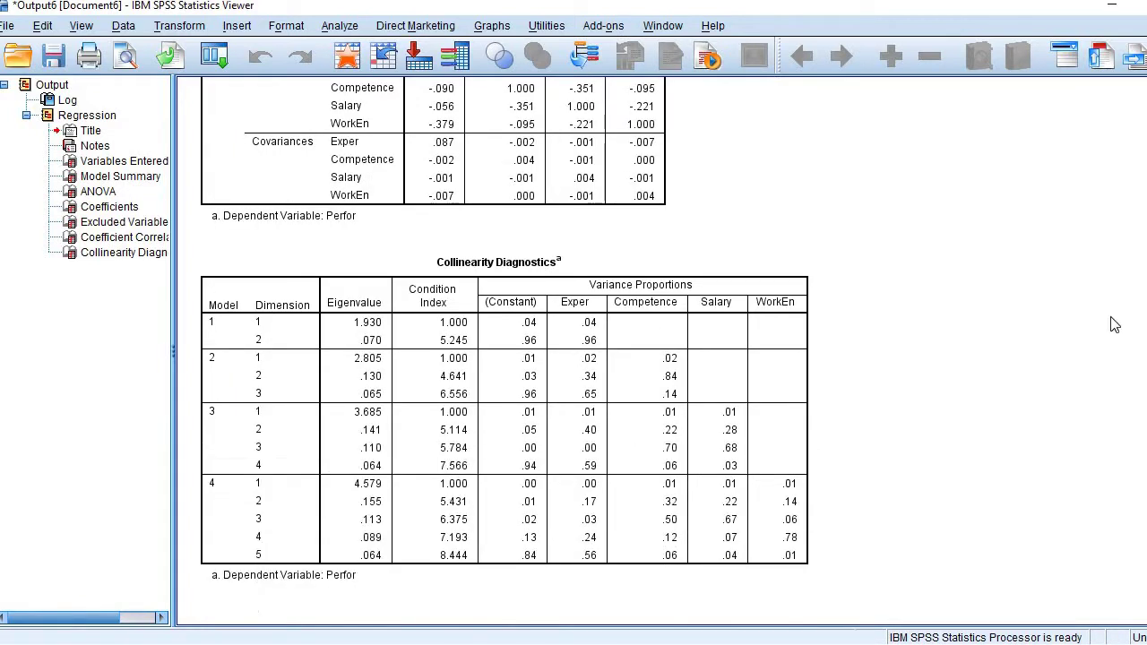
scroll(505, 342, up, 5)
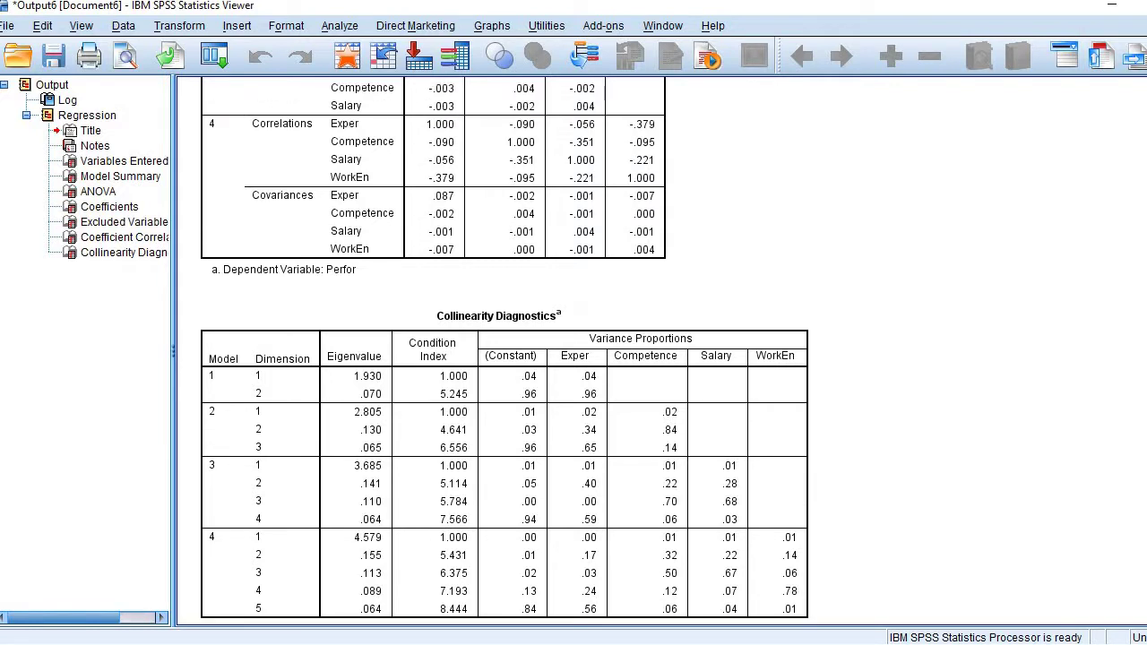
scroll(505, 349, up, 3)
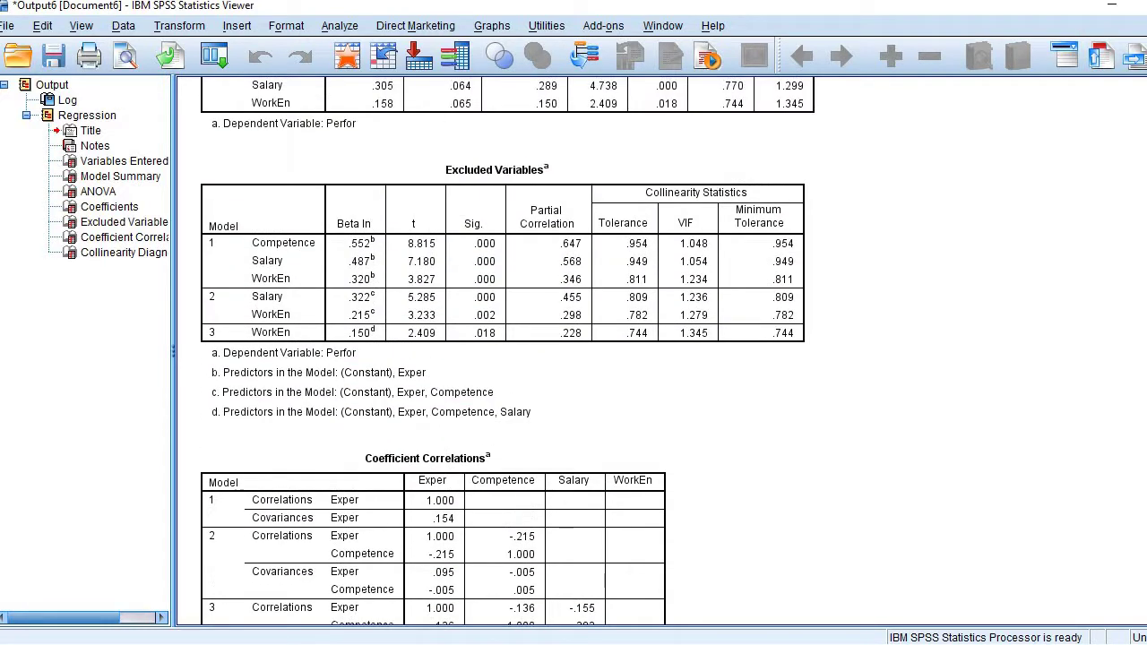
scroll(504, 349, up, 6)
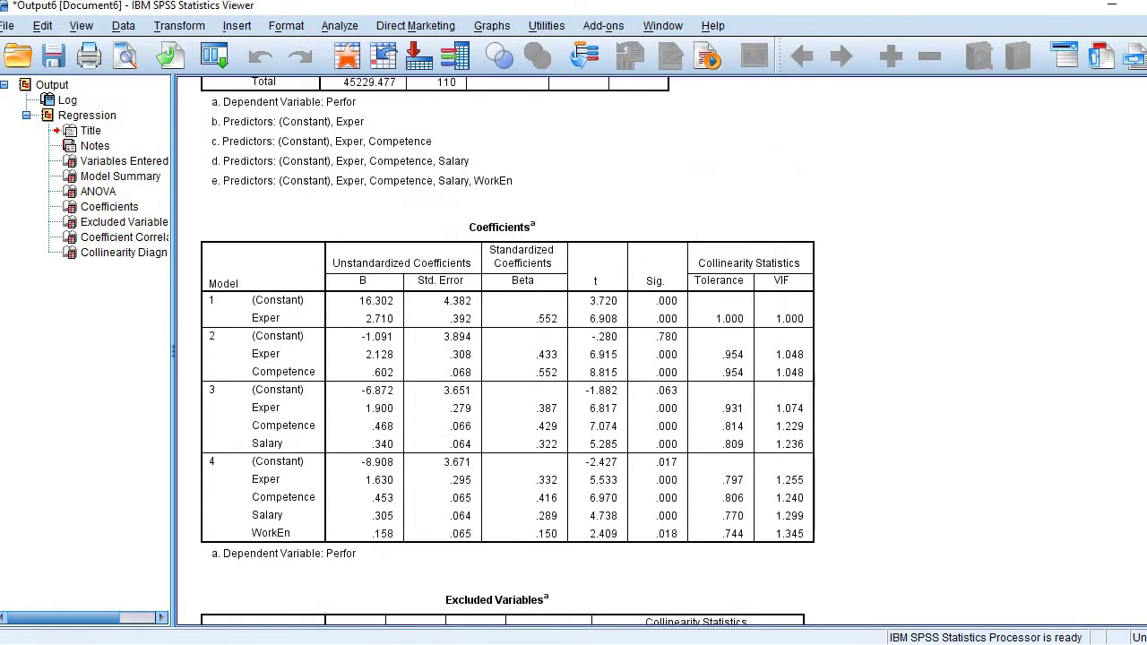
scroll(505, 349, up, 5)
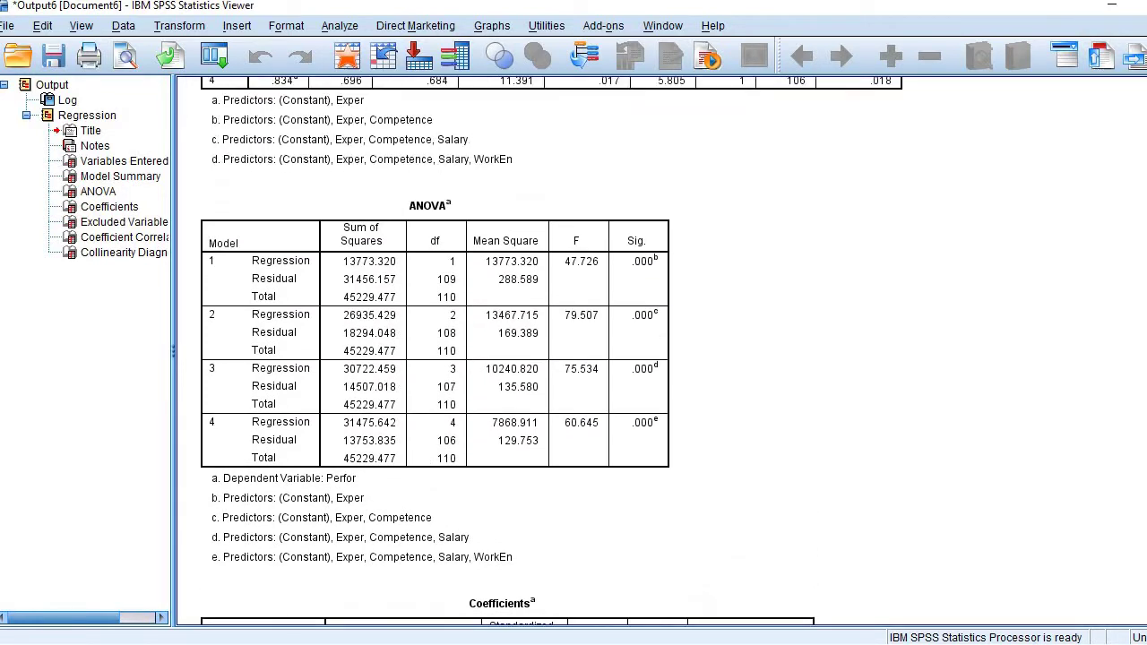
scroll(529, 143, up, 1)
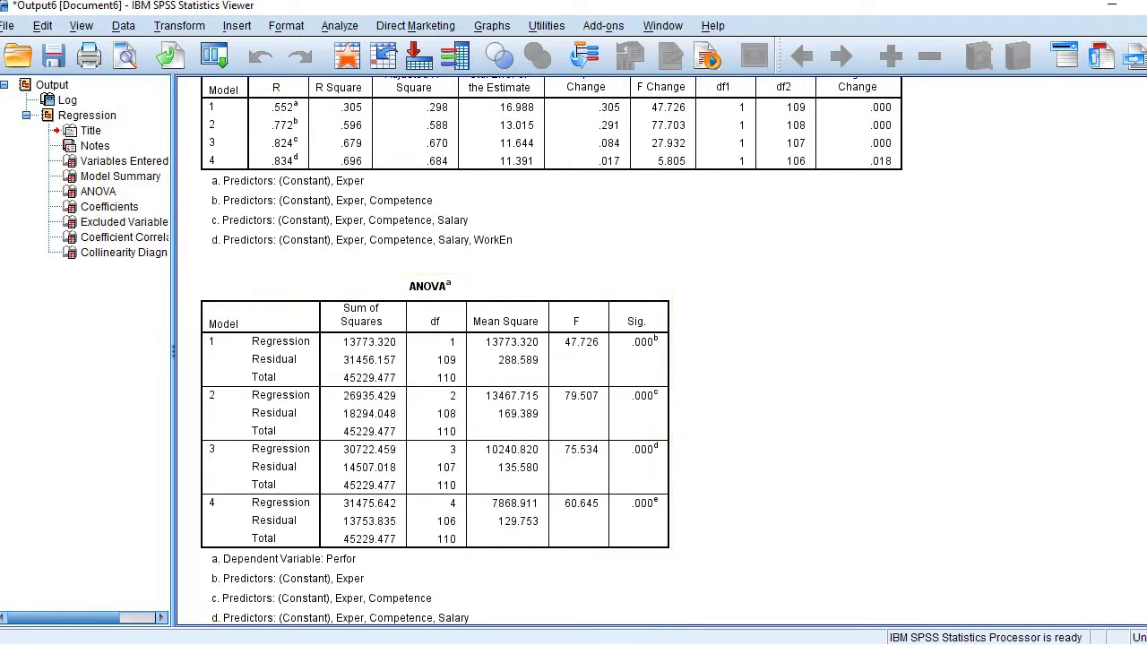
Select the ANOVA table, then scroll down to the Coefficients table with VIF 1.000–1.255
scroll(552, 349, down, 4)
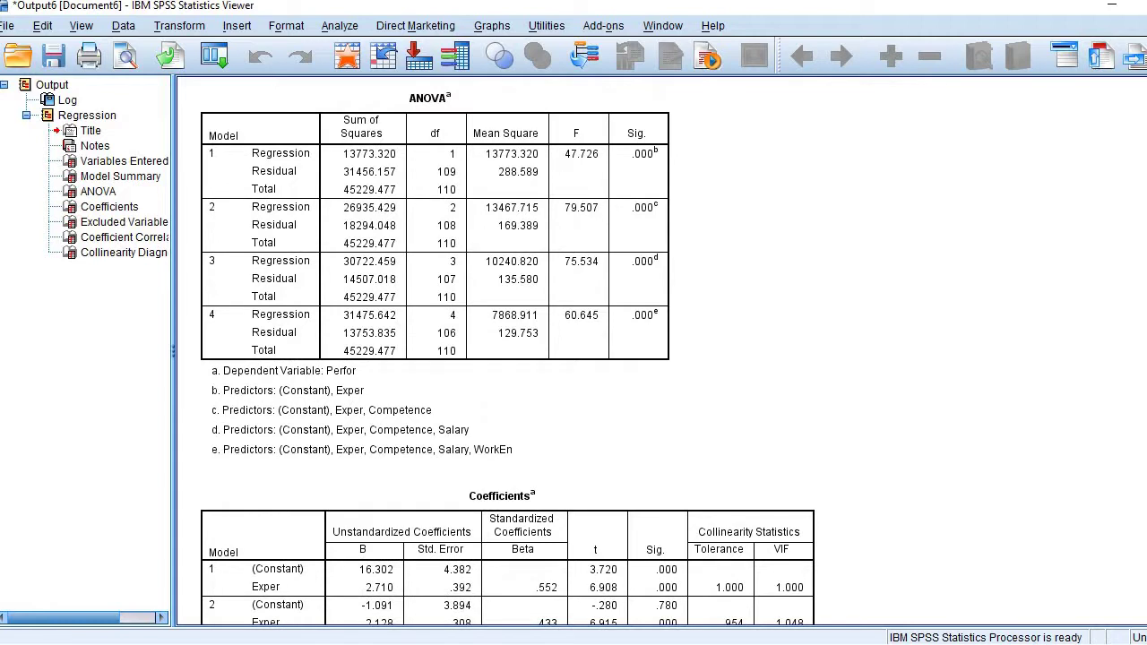
scroll(508, 356, down, 1)
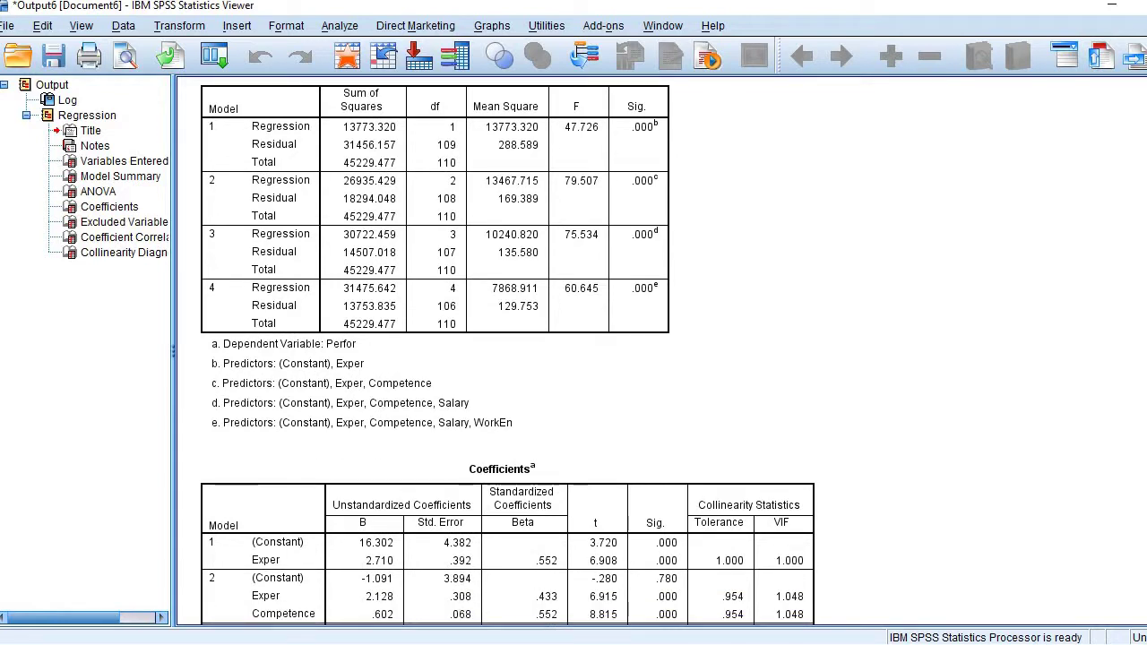
click(587, 152)
click(684, 170)
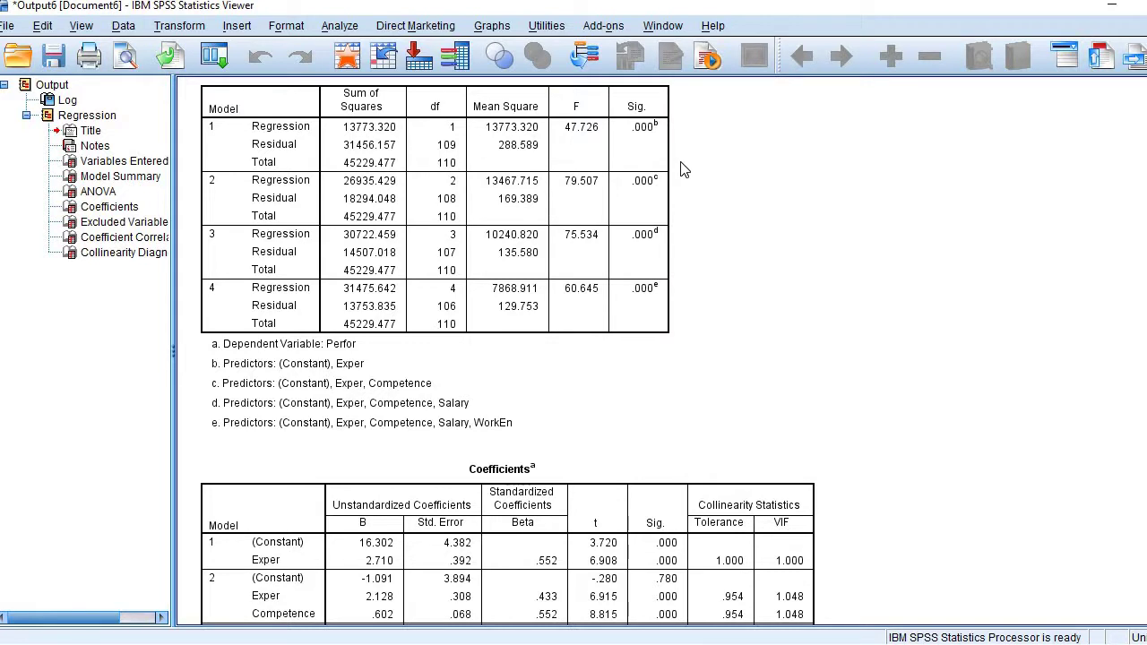
click(576, 166)
click(742, 405)
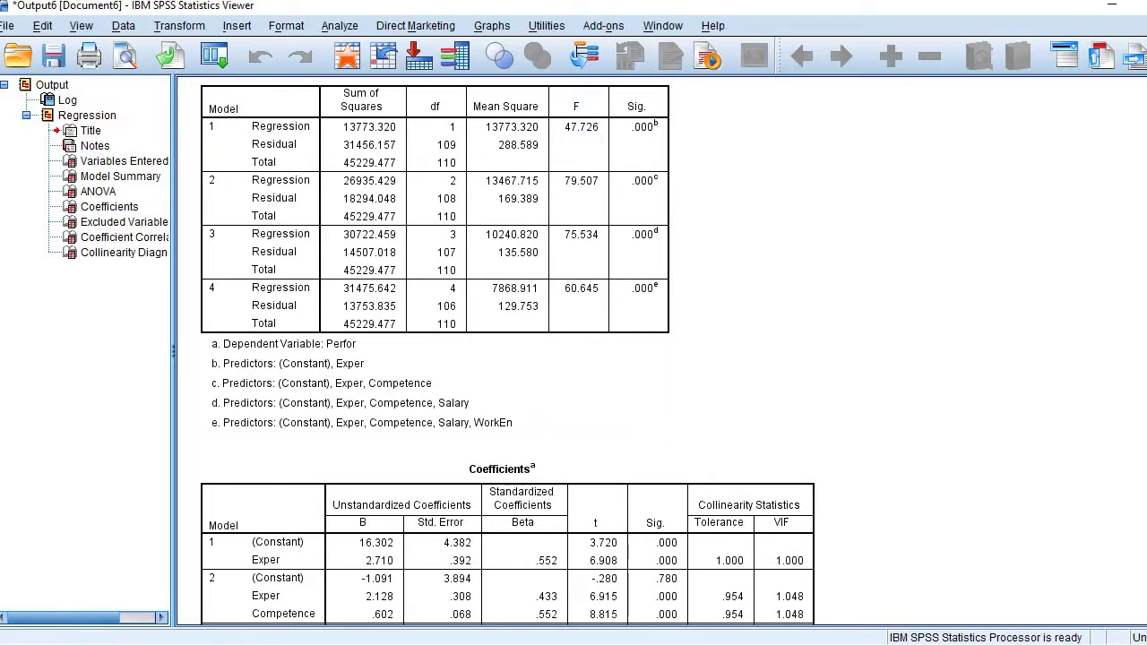
scroll(792, 412, down, 1)
scroll(508, 352, down, 3)
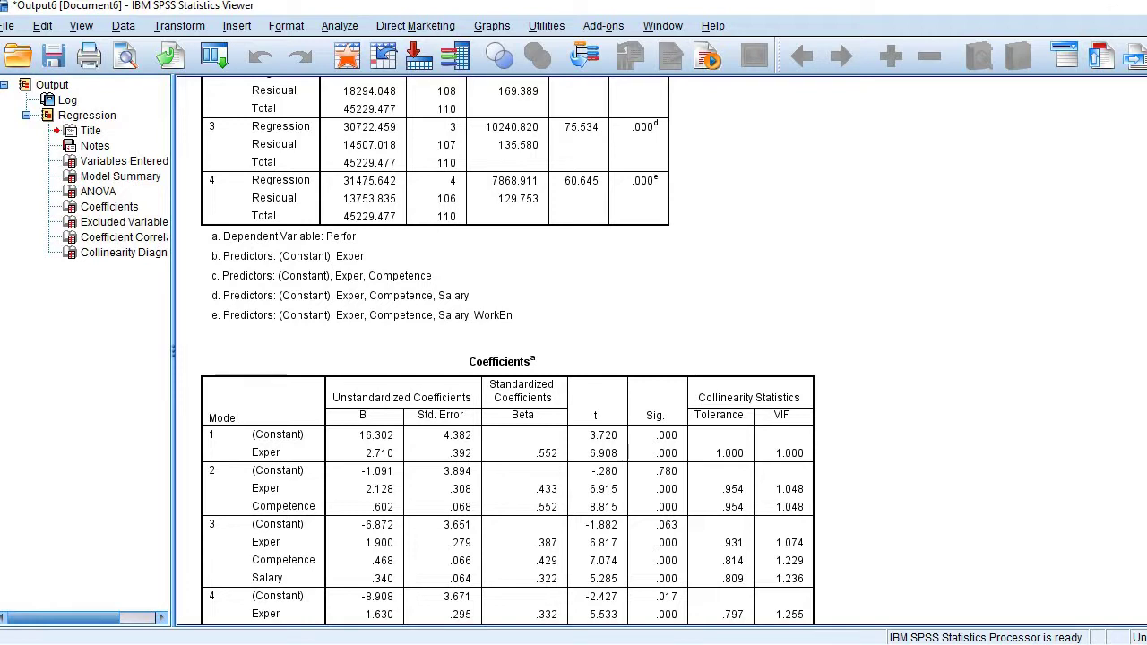
Scroll further and select the Coefficients table showing WorkEn at Sig. .018, VIF 1.345
scroll(509, 351, down, 3)
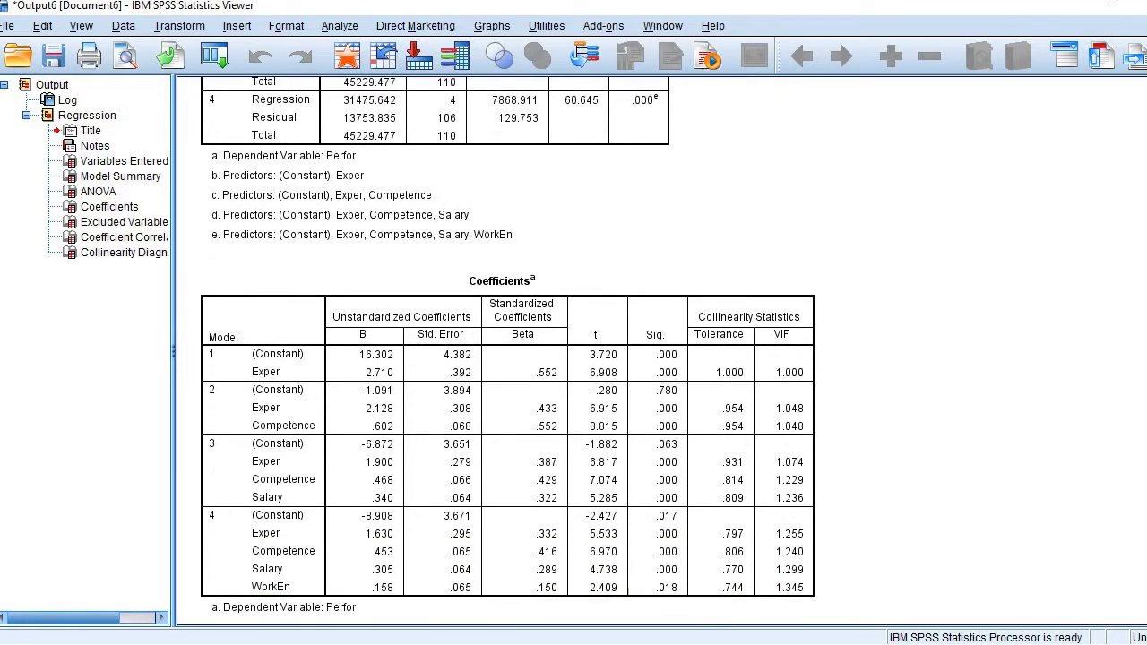
scroll(508, 352, down, 1)
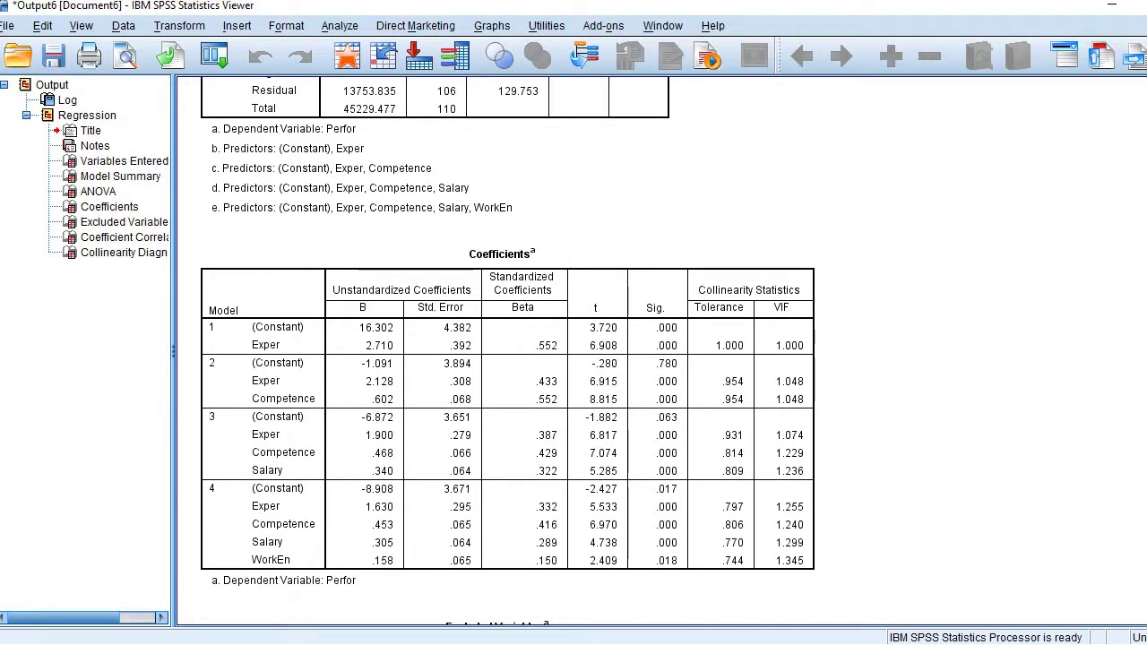
scroll(508, 351, down, 1)
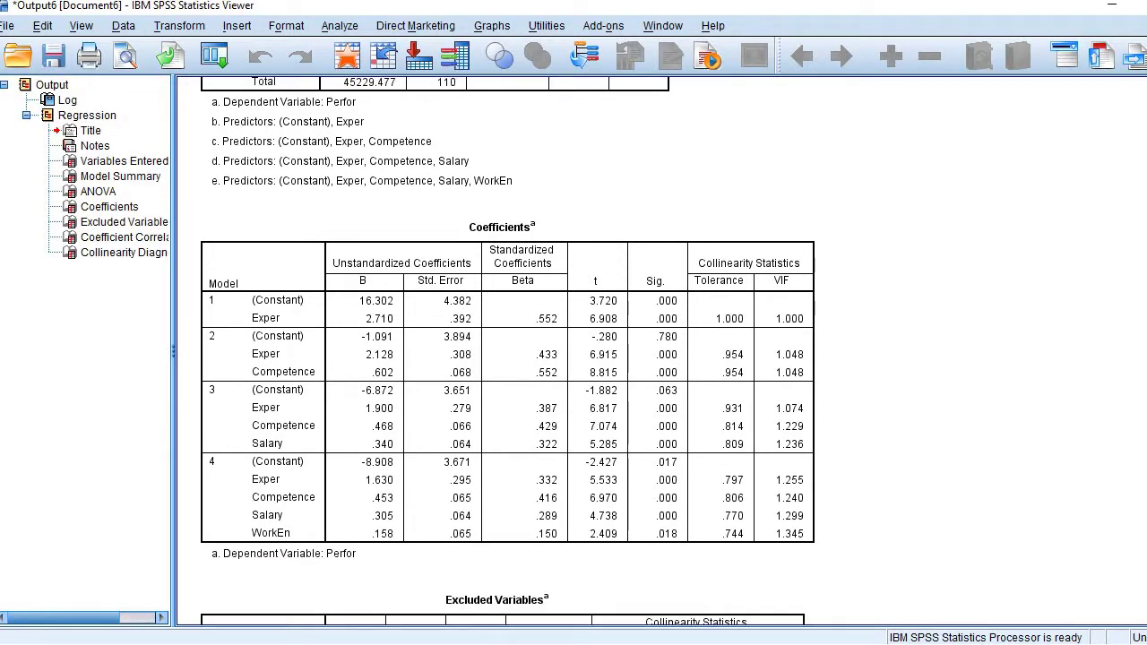
click(210, 342)
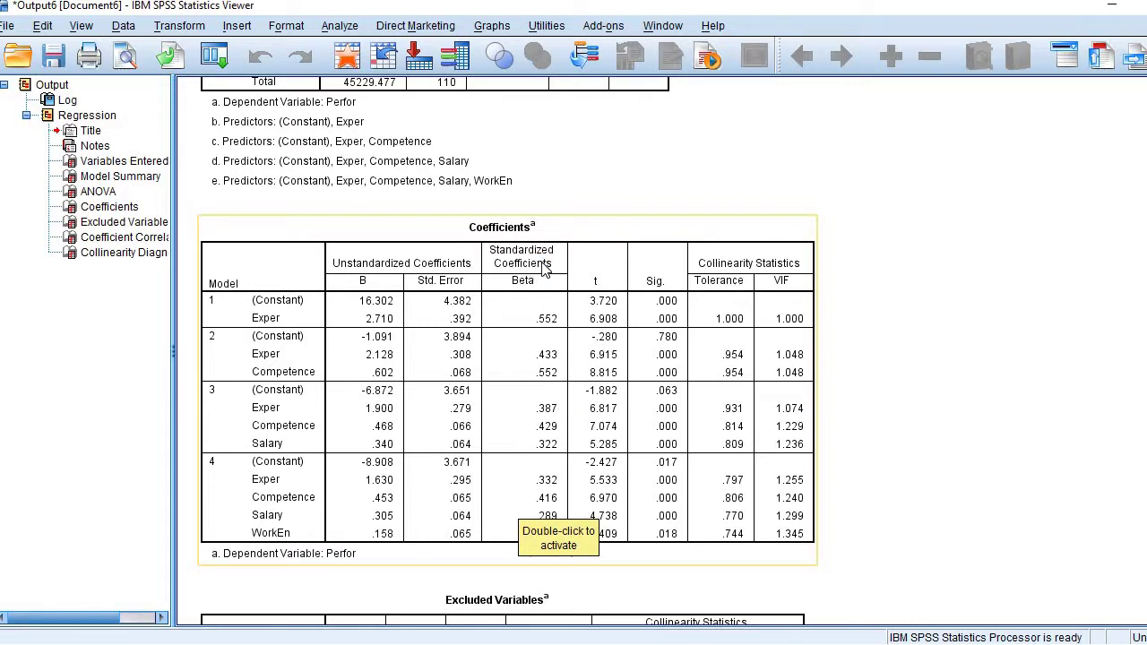
click(518, 507)
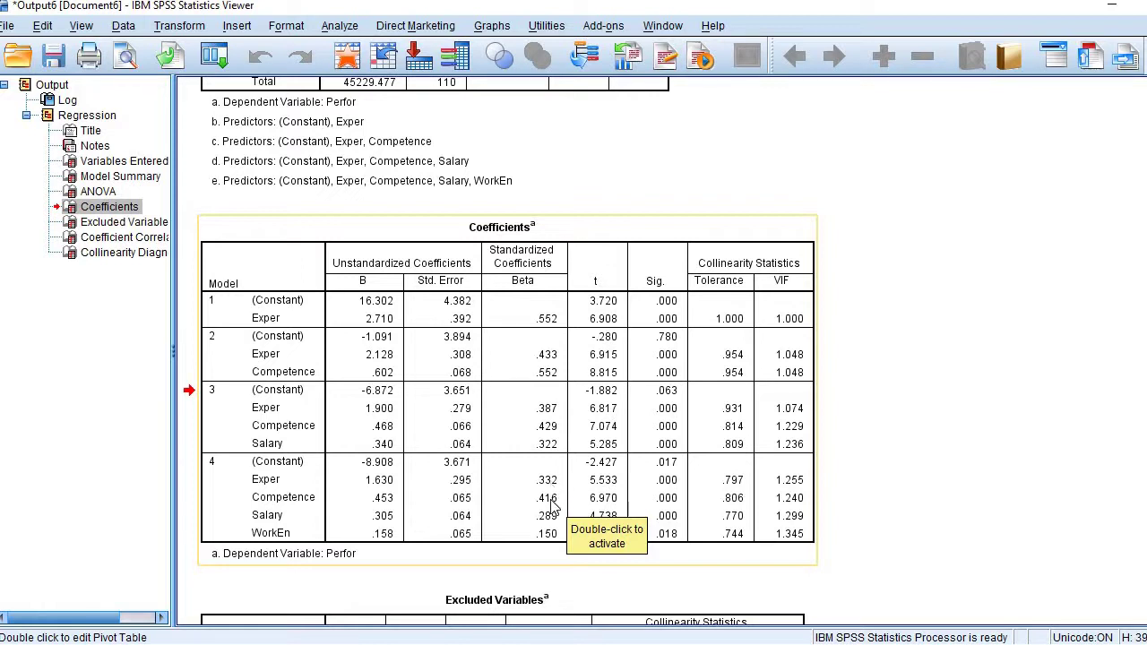
click(547, 554)
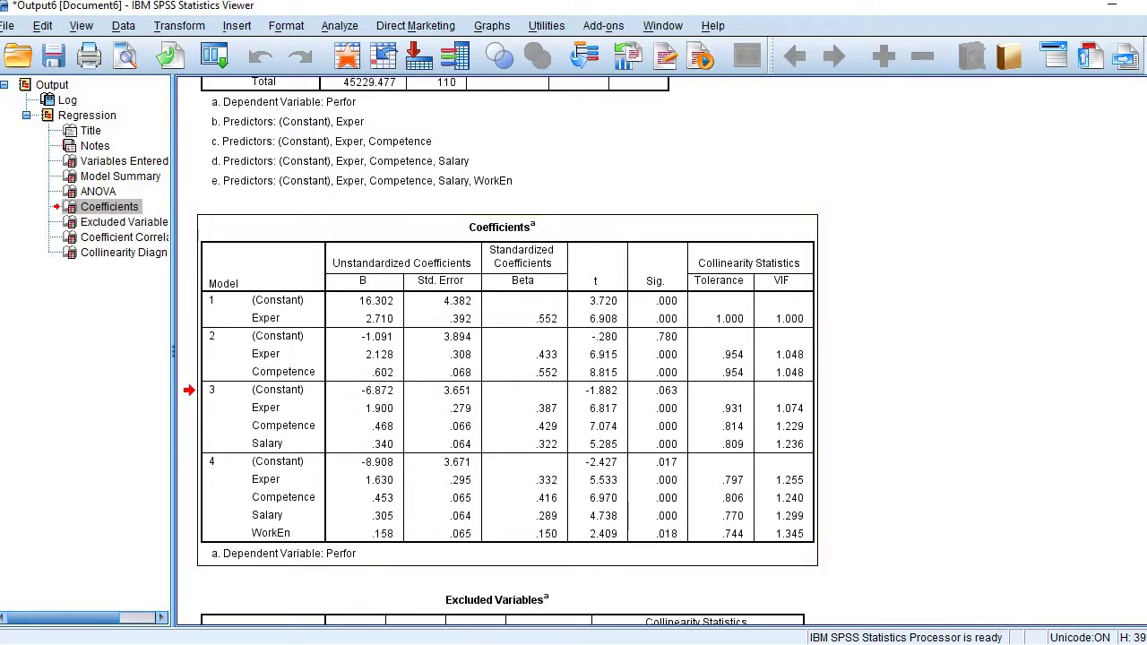
Scroll down to the Excluded Variables table, where WorkEn's Beta In is .150 in model 3
scroll(516, 471, down, 3)
scroll(501, 349, down, 1)
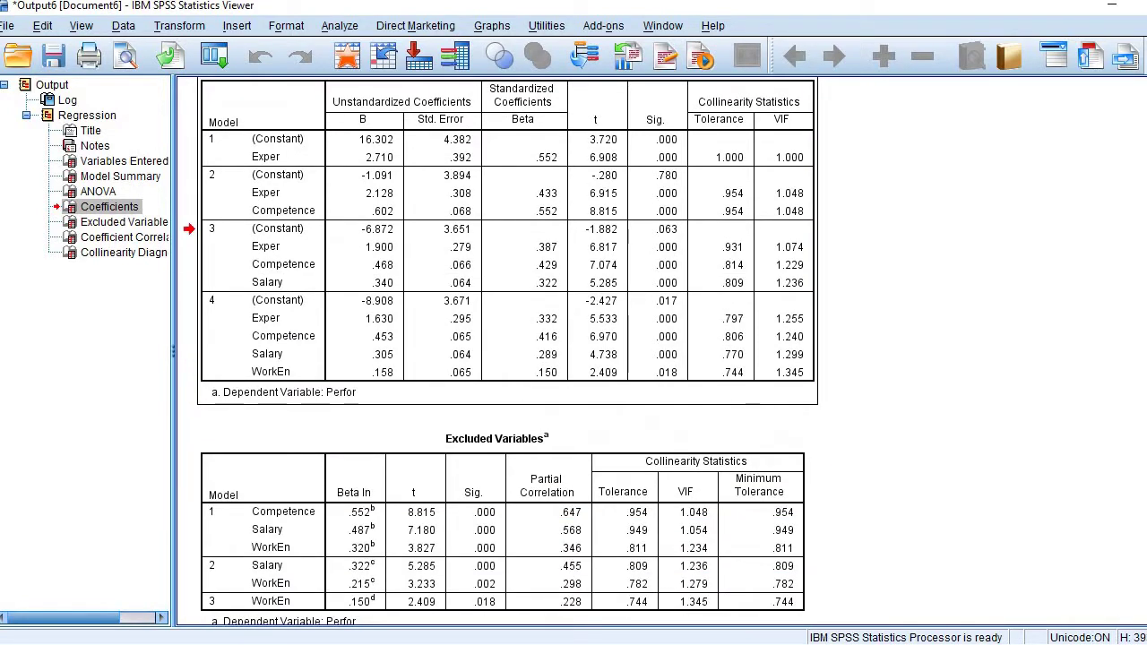